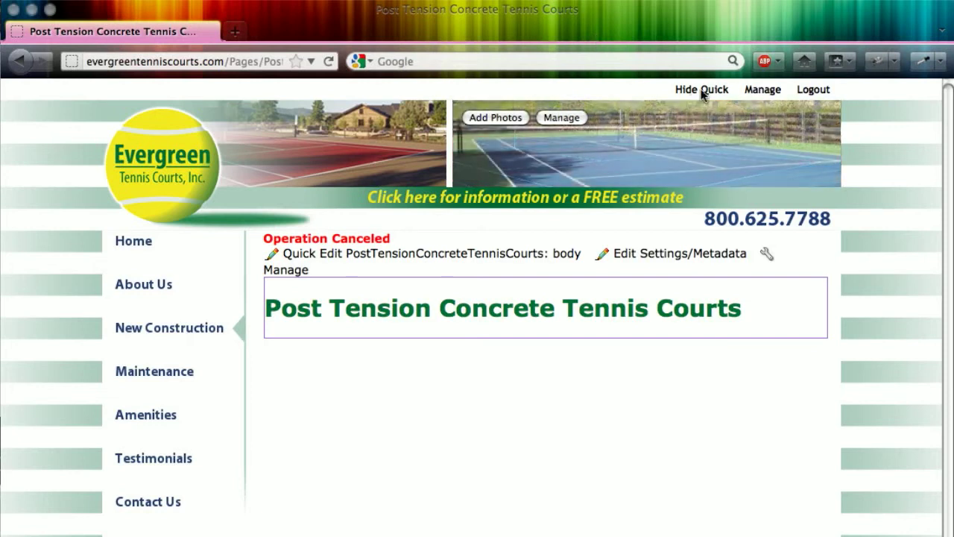
- Open the body content of the PostTensionConcreteTennisCourts page for quick editing
{"action": "left_click", "coordinate": [847, 109]}
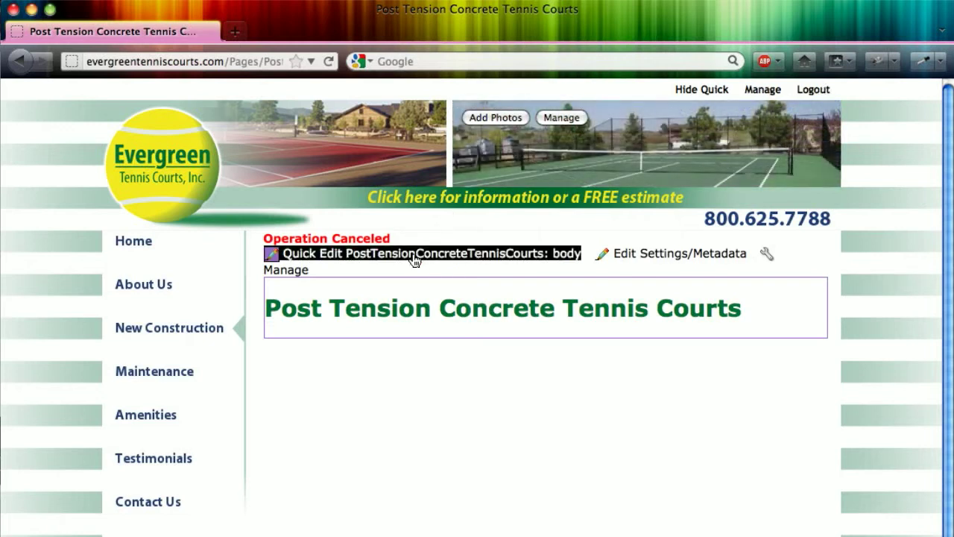
{"action": "left_click", "coordinate": [415, 258]}
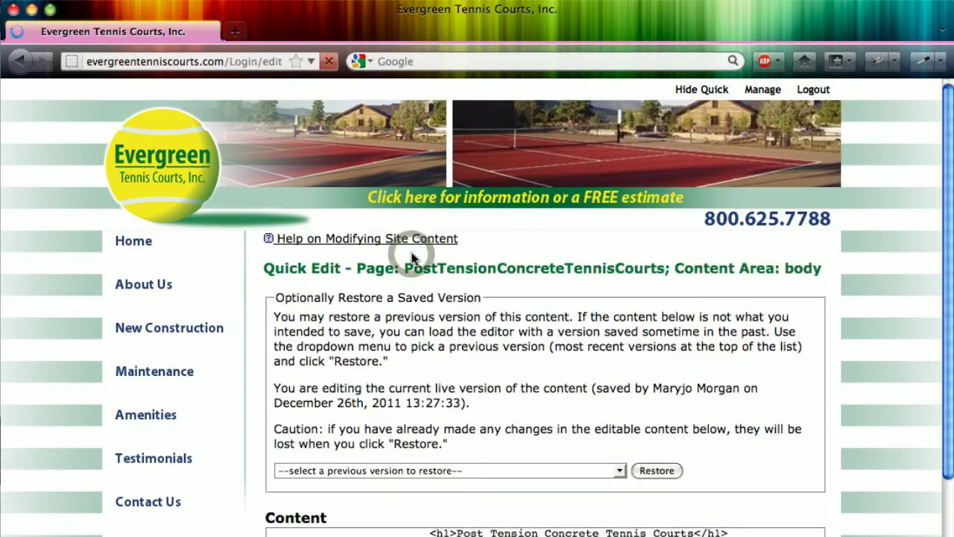
{"action": "scroll", "coordinate": [412, 268], "scroll_direction": "down", "scroll_amount": 10}
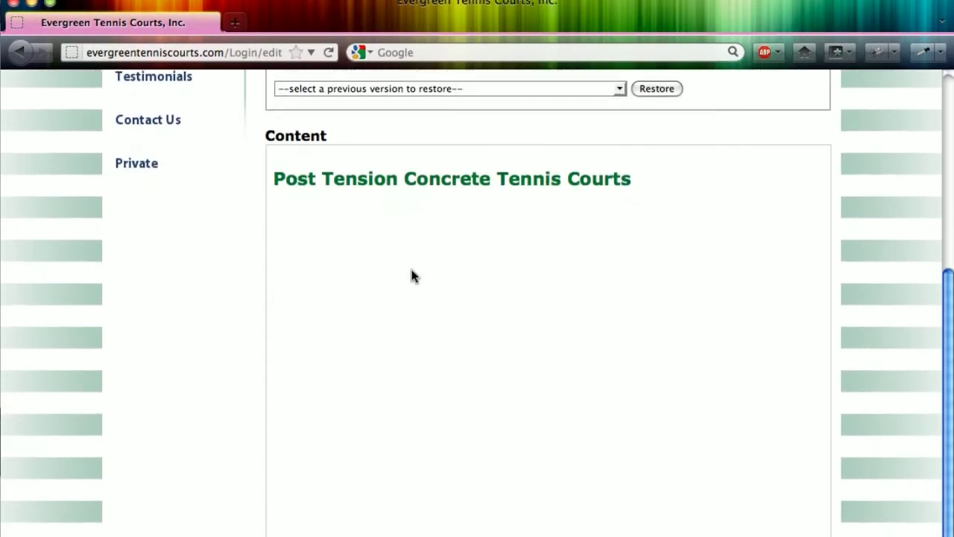
- Add one empty paragraph below the "Post Tension Concrete Tennis Courts" heading and place the text cursor in it
{"action": "left_click", "coordinate": [682, 101]}
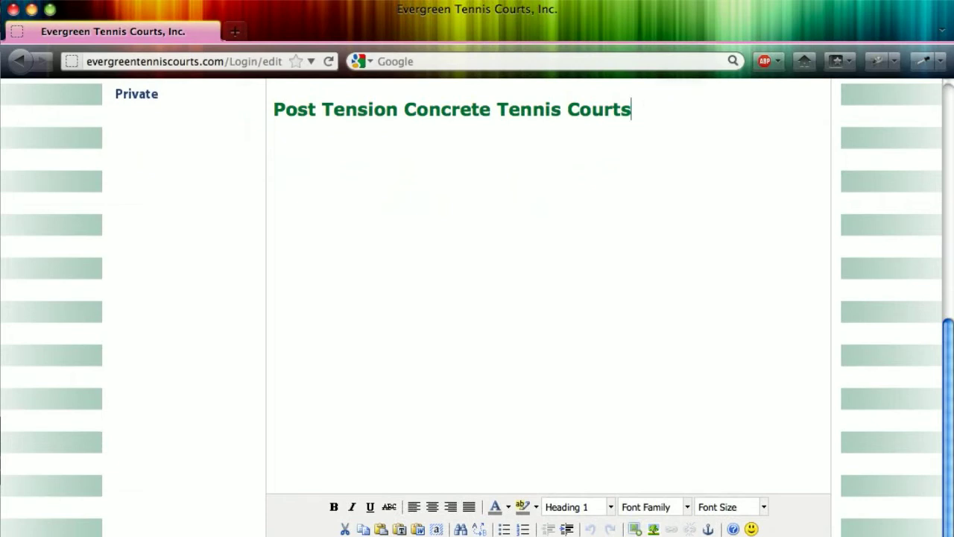
{"action": "key", "text": "Return"}
{"action": "key", "text": "Return"}
{"action": "left_click", "coordinate": [282, 171]}
{"action": "left_click", "coordinate": [288, 141]}
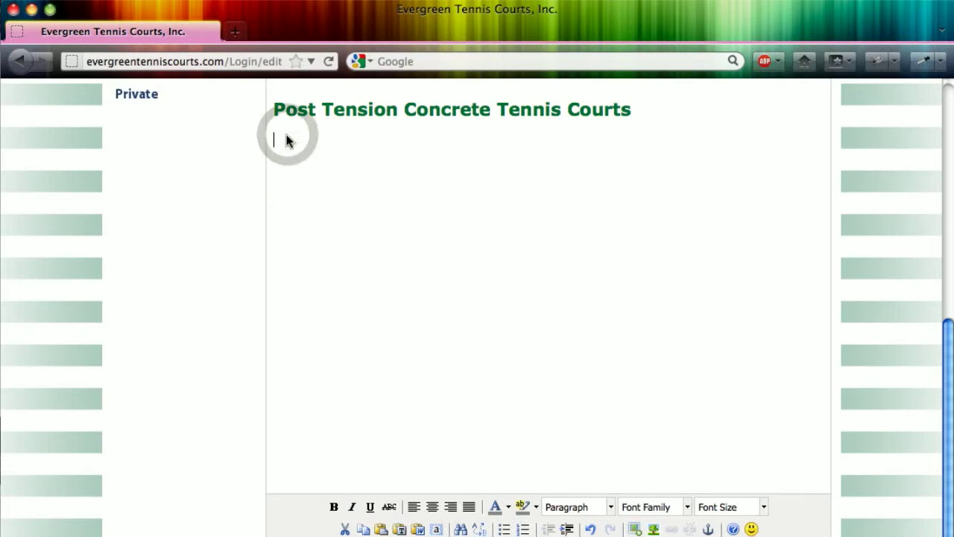
{"action": "key", "text": "BackSpace"}
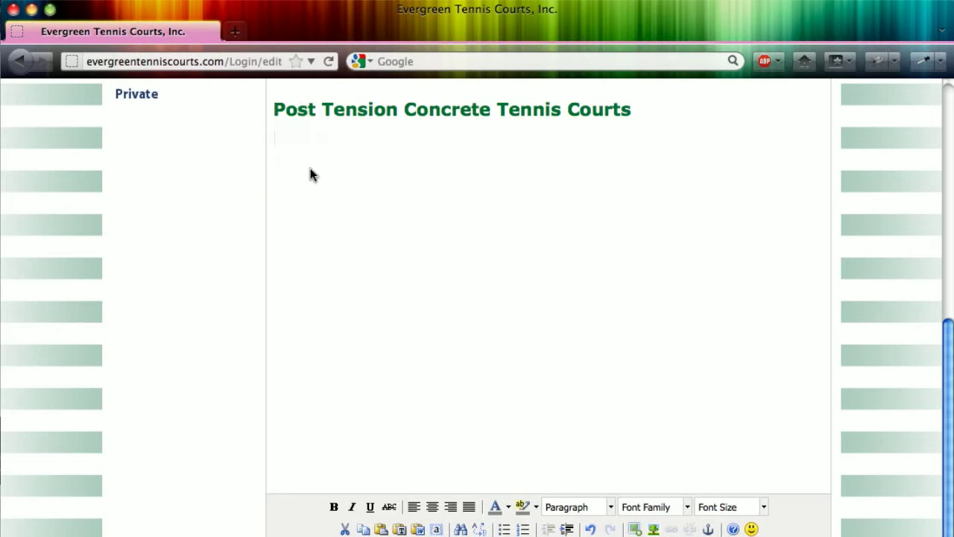
{"action": "left_click", "coordinate": [273, 139]}
- Start a server widget in the empty paragraph and choose Animated Image as its type
{"action": "scroll", "coordinate": [448, 308], "scroll_direction": "down", "scroll_amount": 1}
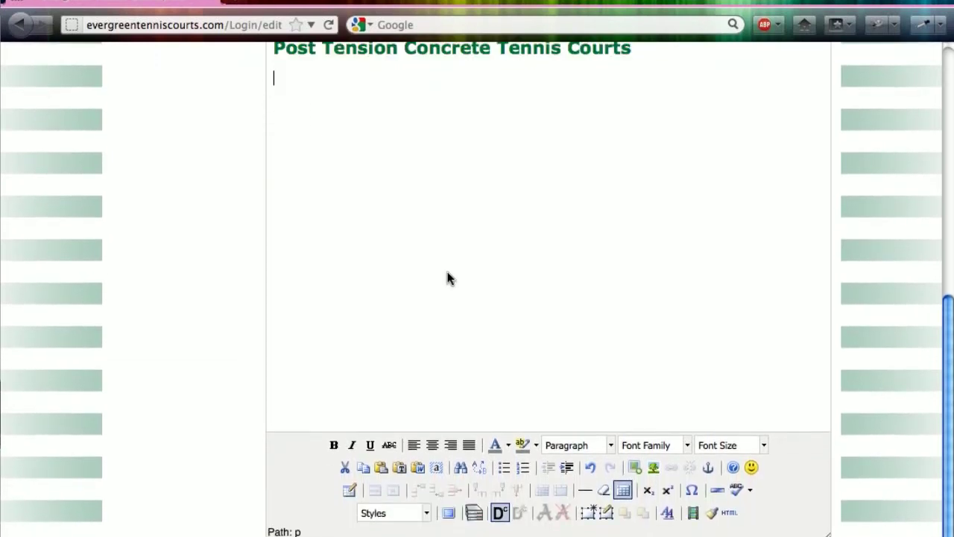
{"action": "scroll", "coordinate": [447, 271], "scroll_direction": "up", "scroll_amount": 2}
{"action": "scroll", "coordinate": [447, 269], "scroll_direction": "down", "scroll_amount": 1}
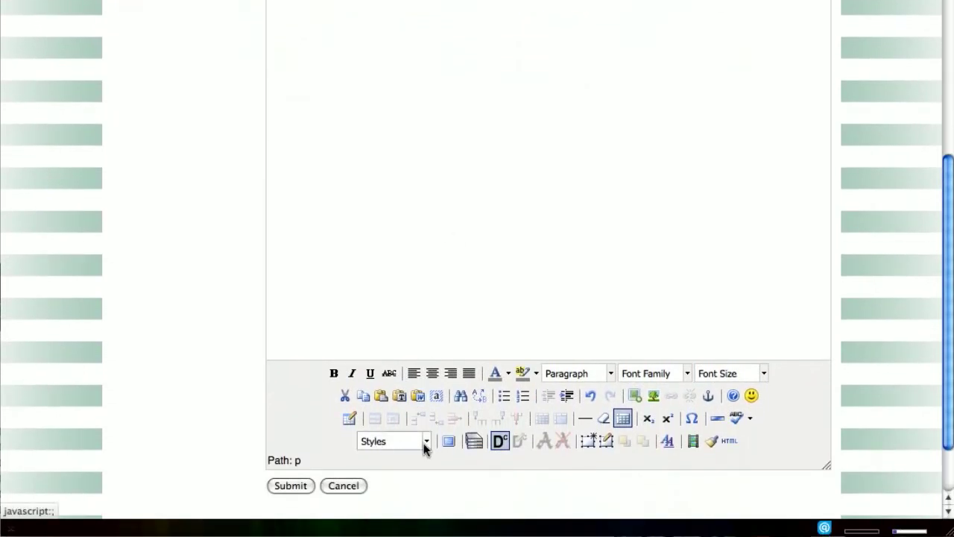
{"action": "left_click", "coordinate": [474, 442]}
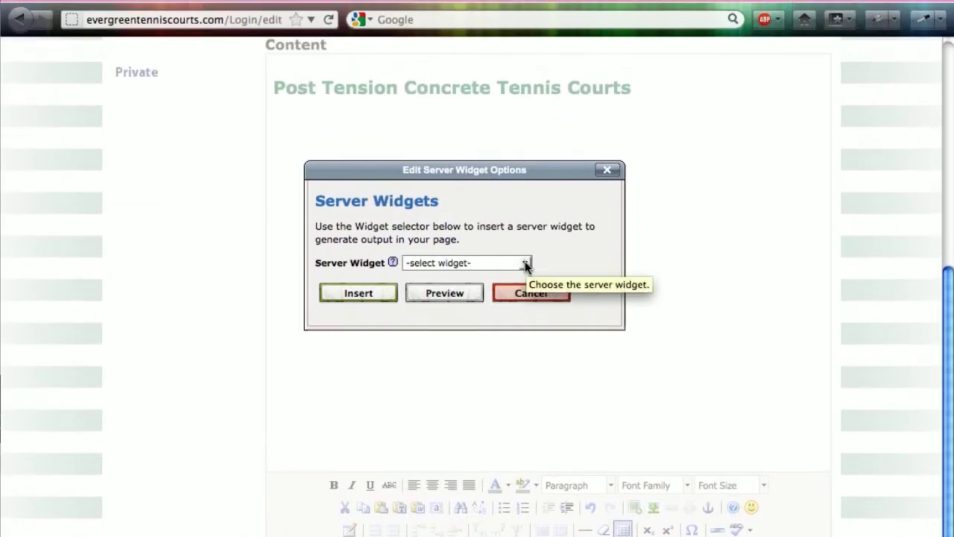
{"action": "left_click", "coordinate": [524, 269]}
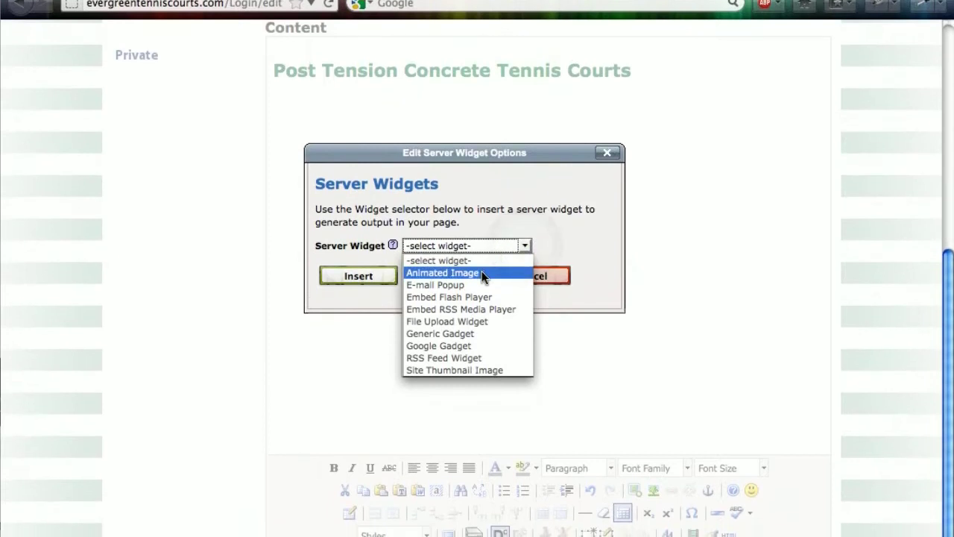
{"action": "left_click", "coordinate": [482, 273]}
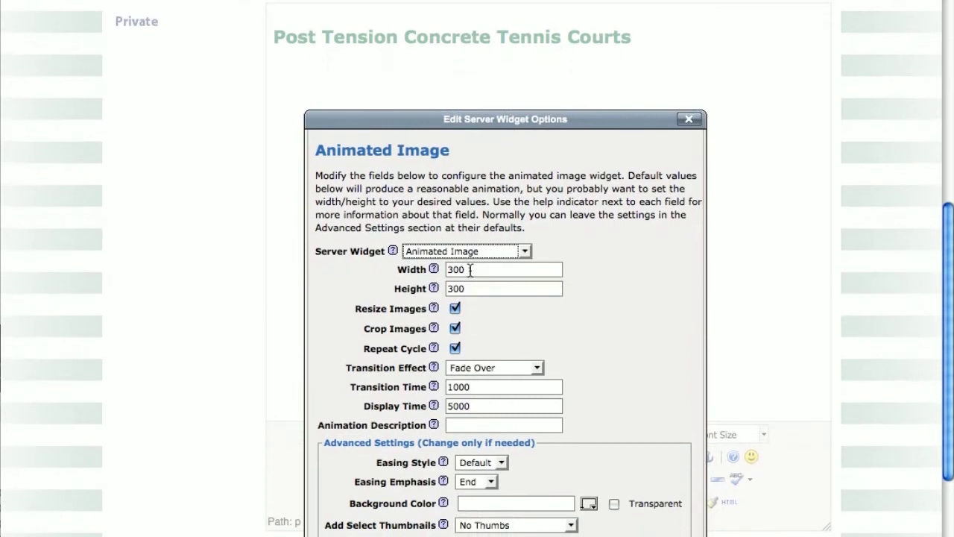
- Set the animated image's width to 567 and its height to 425 pixels
{"action": "left_click_drag", "start_coordinate": [470, 270], "coordinate": [443, 272]}
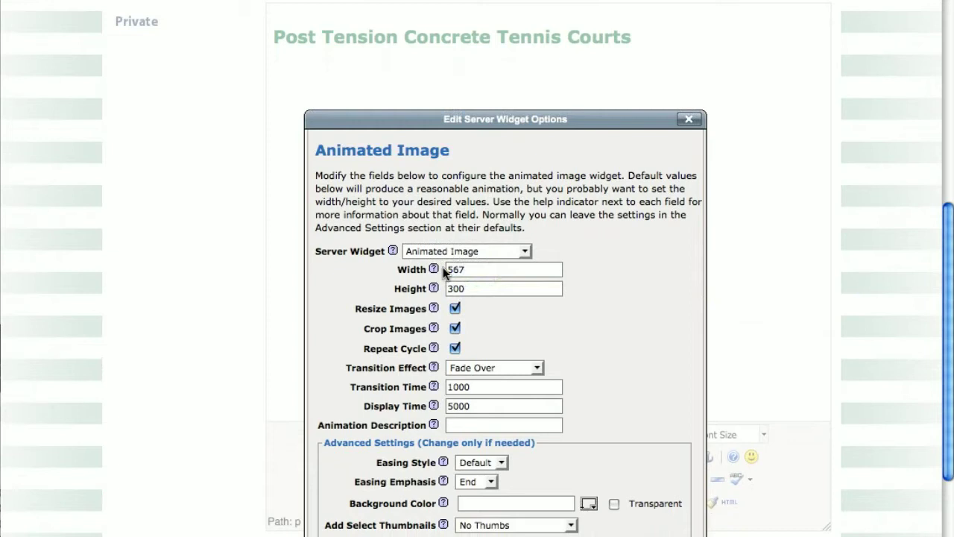
{"action": "scroll", "coordinate": [448, 275], "scroll_direction": "down", "scroll_amount": 1}
{"action": "left_click", "coordinate": [475, 290]}
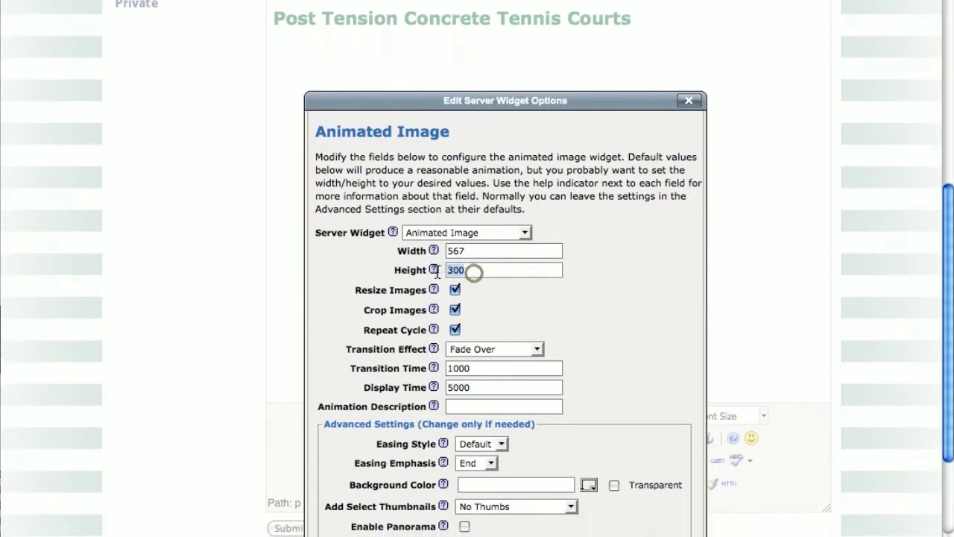
{"action": "mouse_move", "coordinate": [434, 291]}
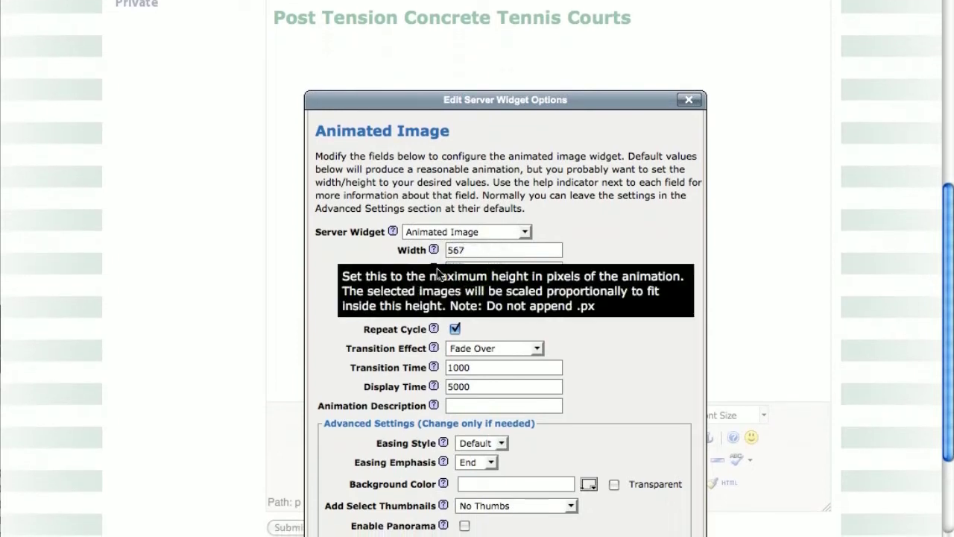
{"action": "scroll", "coordinate": [700, 357], "scroll_direction": "down", "scroll_amount": 2}
{"action": "scroll", "coordinate": [589, 265], "scroll_direction": "up", "scroll_amount": 1}
{"action": "type", "text": "425"}
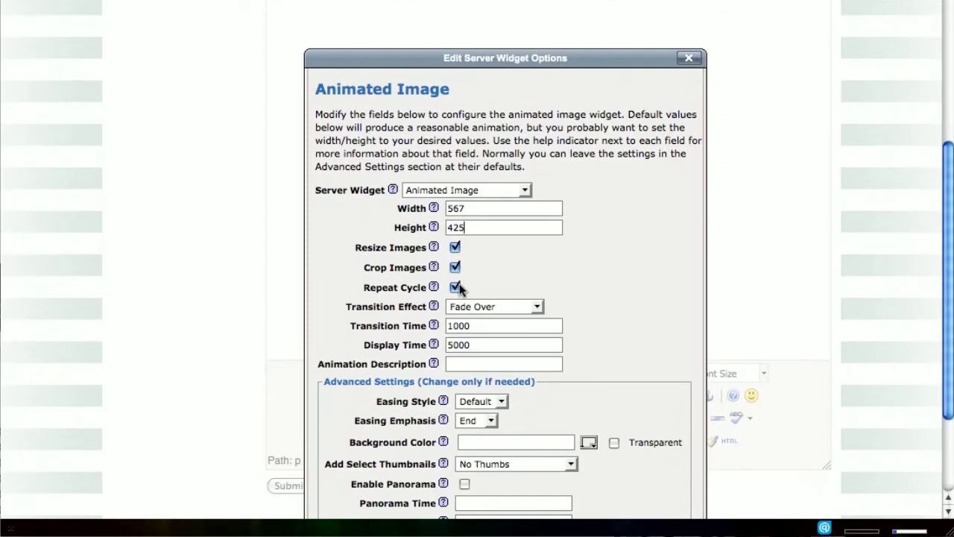
- Insert the animated image widget into the page, leaving its transition, display time and advanced settings at their defaults
{"action": "mouse_move", "coordinate": [460, 287]}
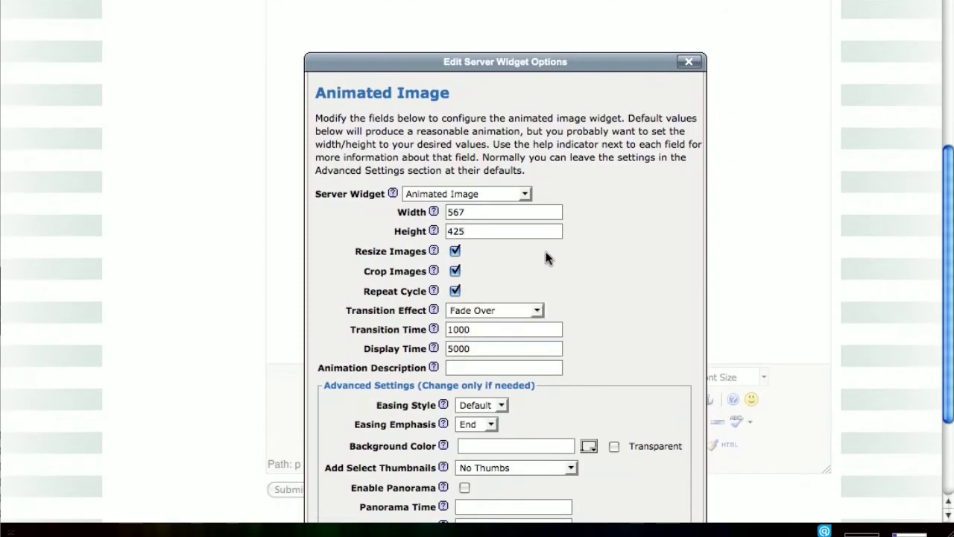
{"action": "scroll", "coordinate": [546, 265], "scroll_direction": "down", "scroll_amount": 3}
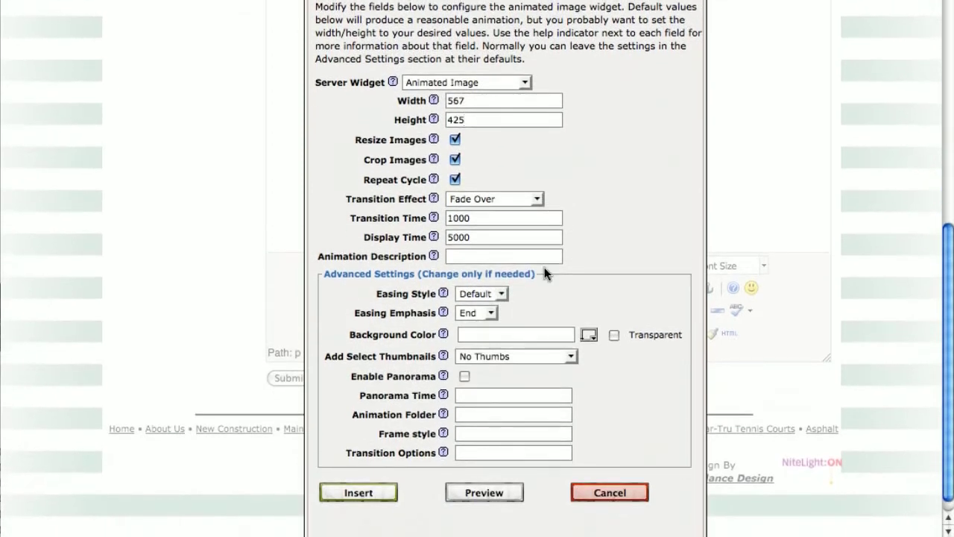
{"action": "mouse_move", "coordinate": [532, 266]}
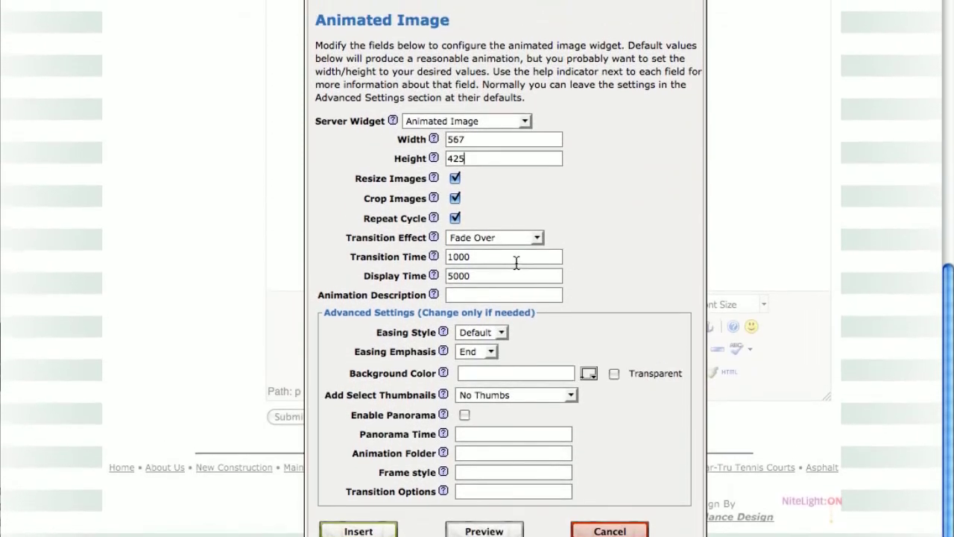
{"action": "mouse_move", "coordinate": [496, 256]}
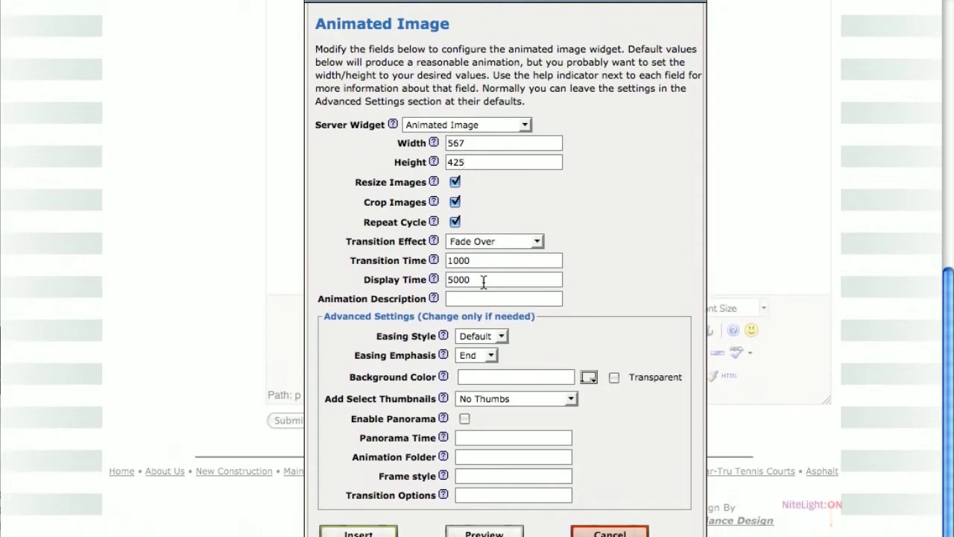
{"action": "mouse_move", "coordinate": [484, 277]}
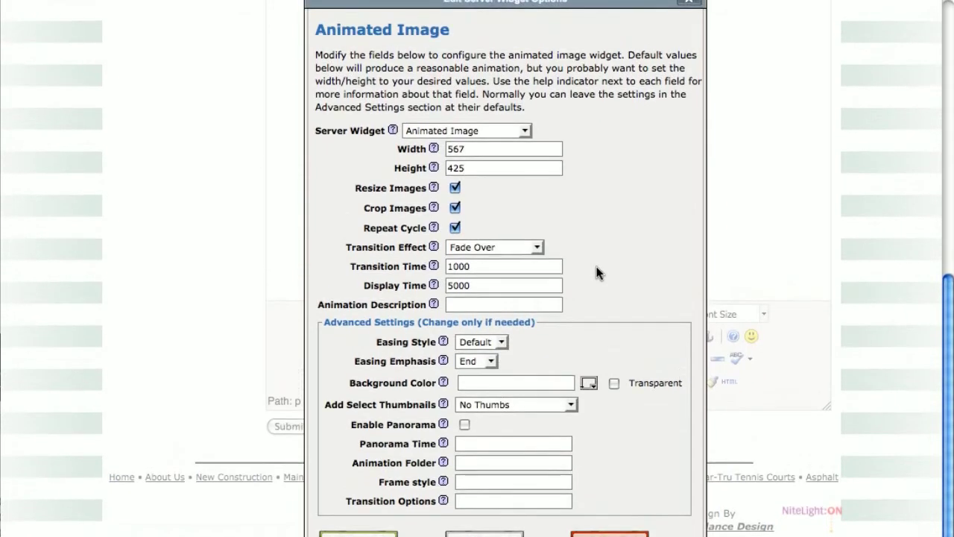
{"action": "scroll", "coordinate": [597, 273], "scroll_direction": "down", "scroll_amount": 1}
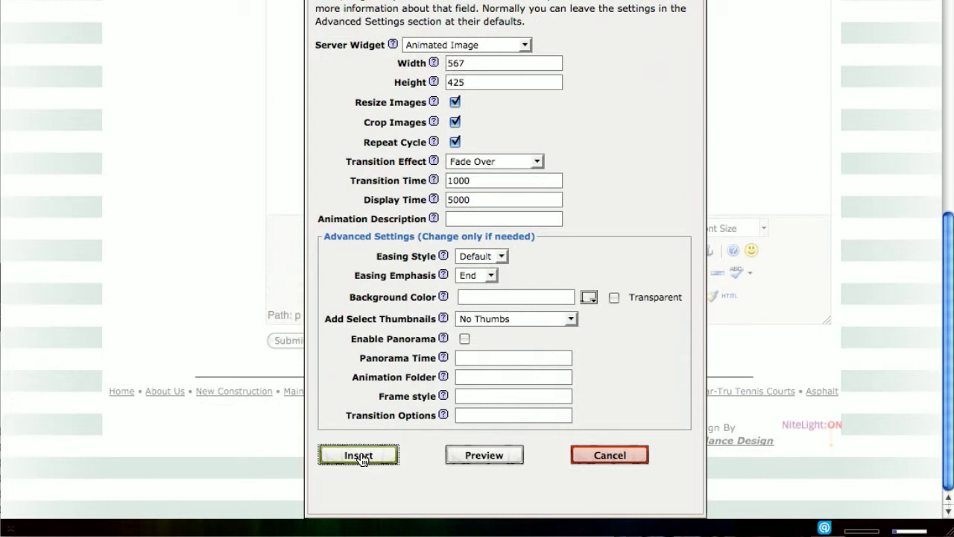
{"action": "left_click", "coordinate": [358, 455]}
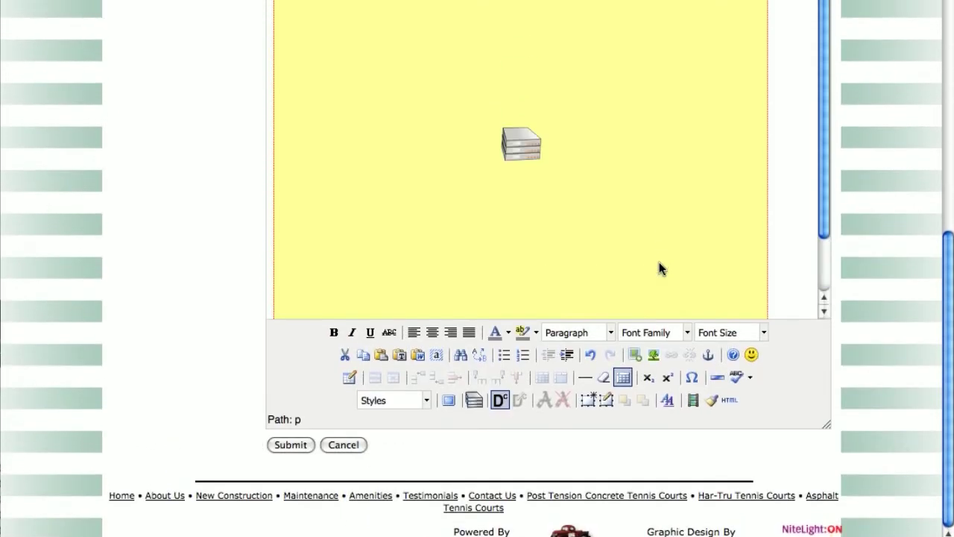
- Position the animated image widget with margins set by side, giving it a left margin of 35 pixels
{"action": "scroll", "coordinate": [660, 272], "scroll_direction": "up", "scroll_amount": 2}
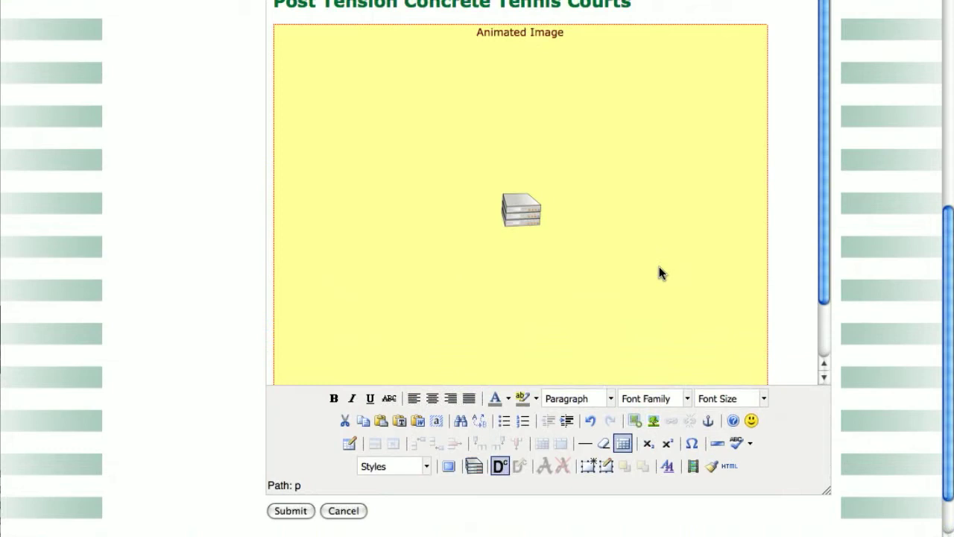
{"action": "scroll", "coordinate": [659, 273], "scroll_direction": "down", "scroll_amount": 1}
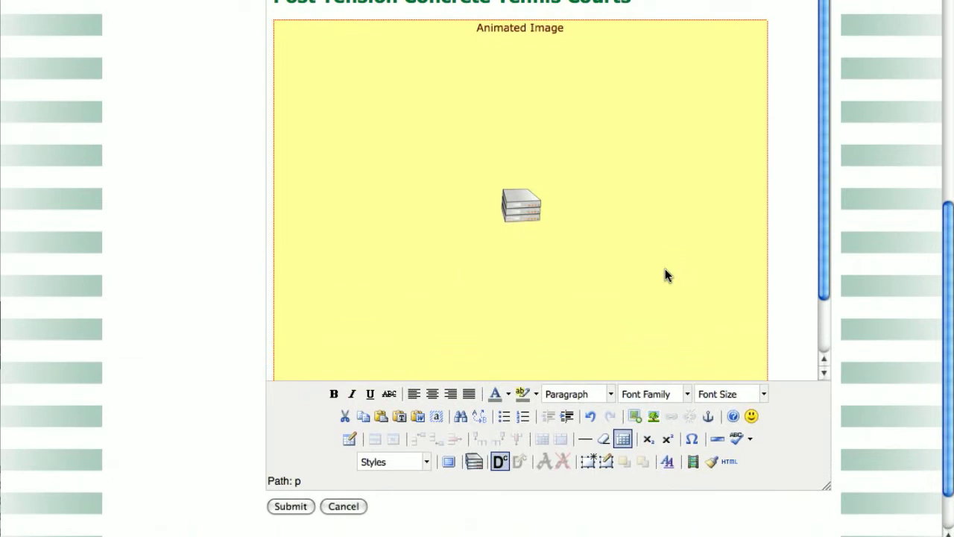
{"action": "scroll", "coordinate": [665, 270], "scroll_direction": "up", "scroll_amount": 1}
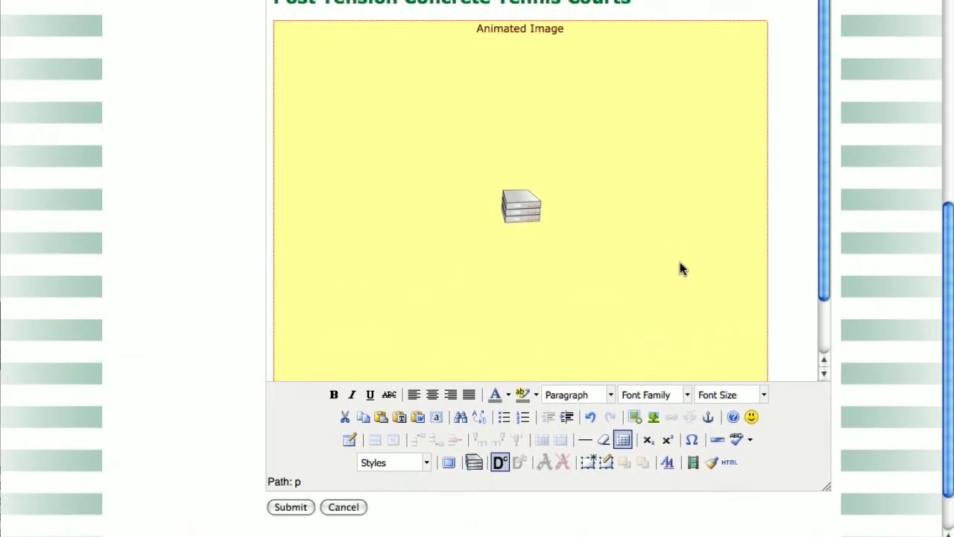
{"action": "scroll", "coordinate": [678, 273], "scroll_direction": "up", "scroll_amount": 1}
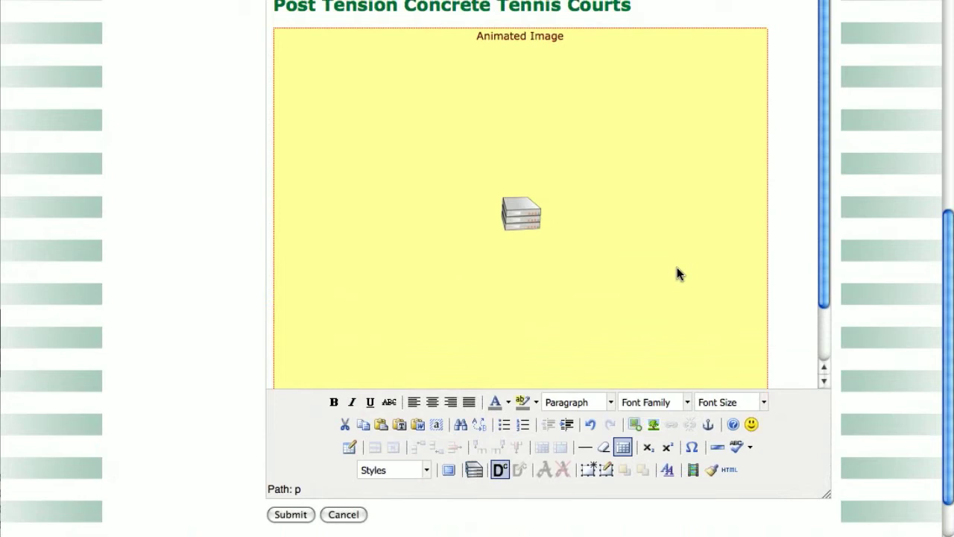
{"action": "left_click", "coordinate": [677, 268]}
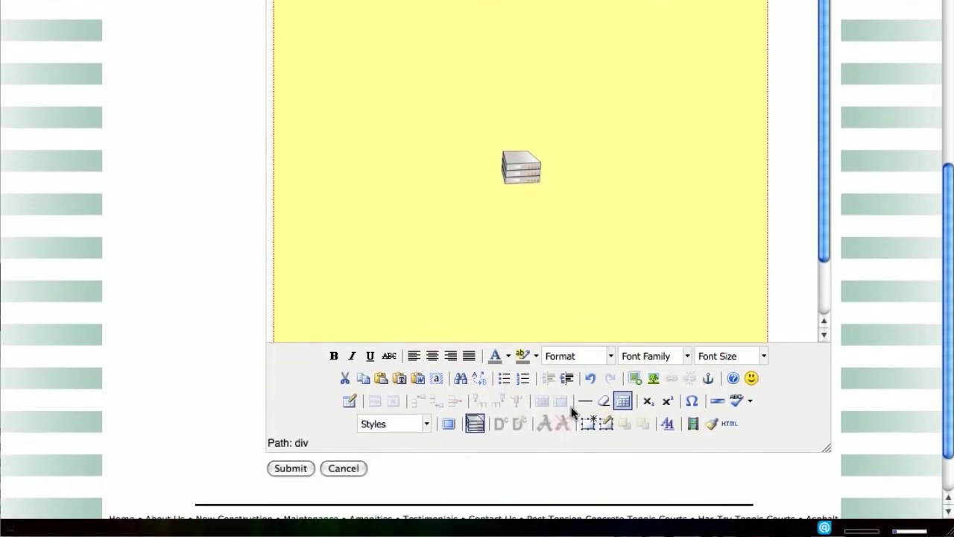
{"action": "left_click", "coordinate": [607, 424]}
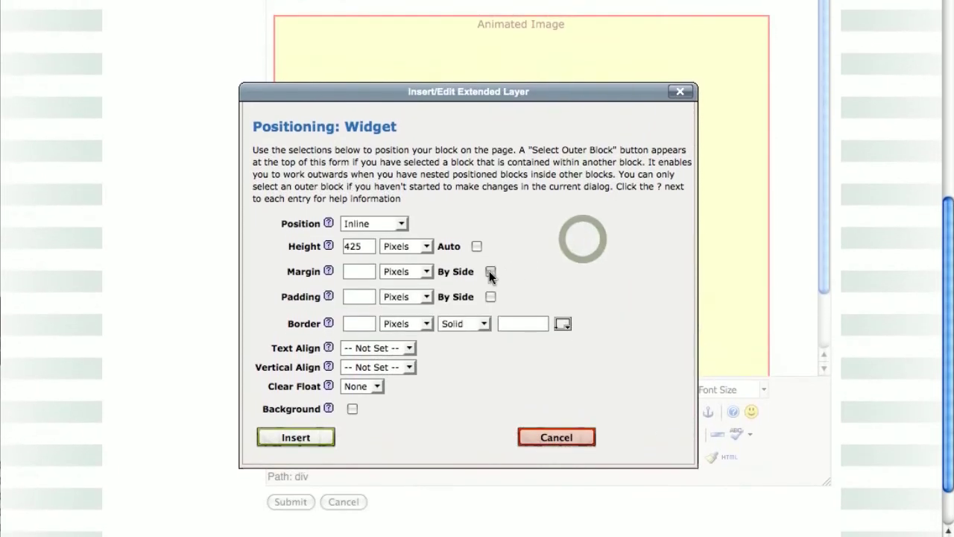
{"action": "left_click", "coordinate": [491, 279]}
{"action": "left_click", "coordinate": [520, 270]}
{"action": "type", "text": "36"}
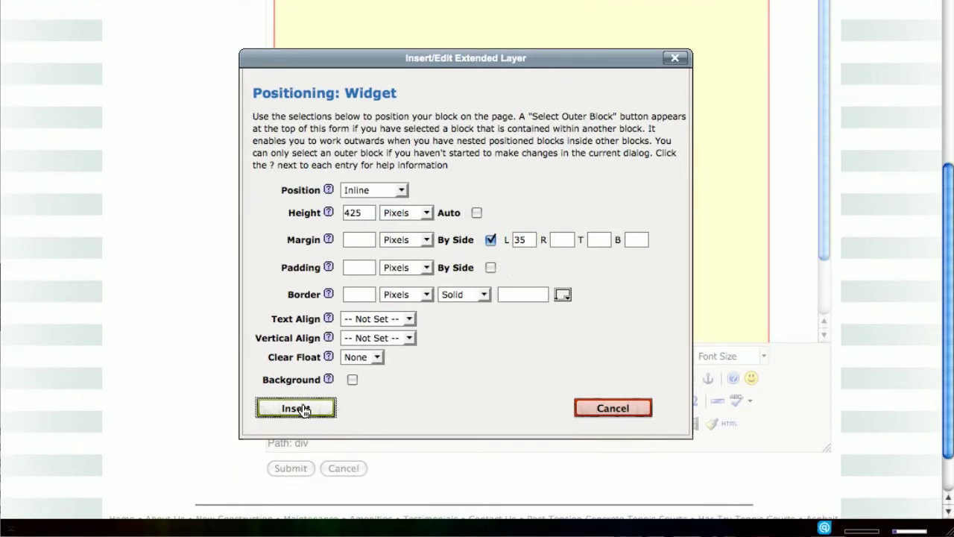
{"action": "left_click", "coordinate": [304, 410]}
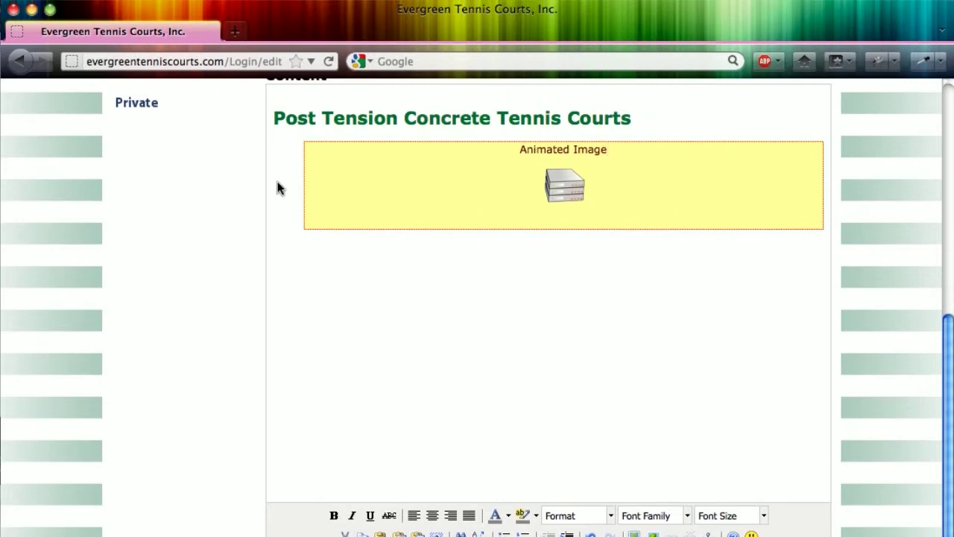
- Submit the page edit and check the animated image placeholder on the saved page
{"action": "left_click", "coordinate": [285, 234]}
{"action": "left_click", "coordinate": [833, 192]}
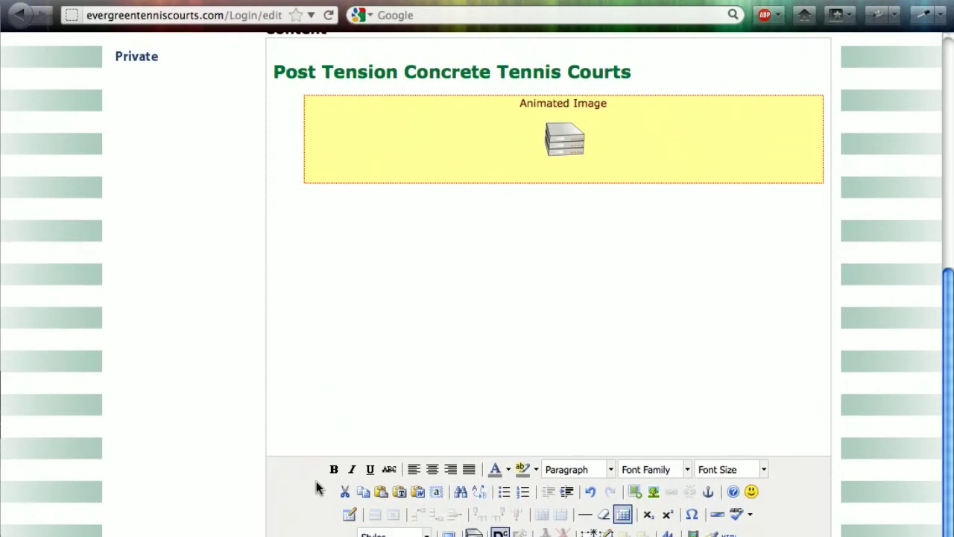
{"action": "left_click", "coordinate": [296, 474]}
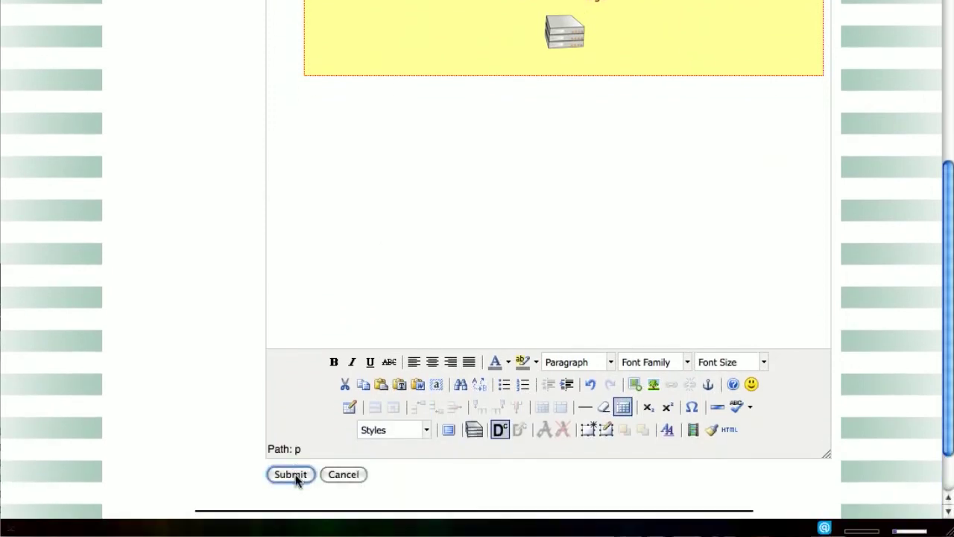
{"action": "left_click", "coordinate": [295, 474]}
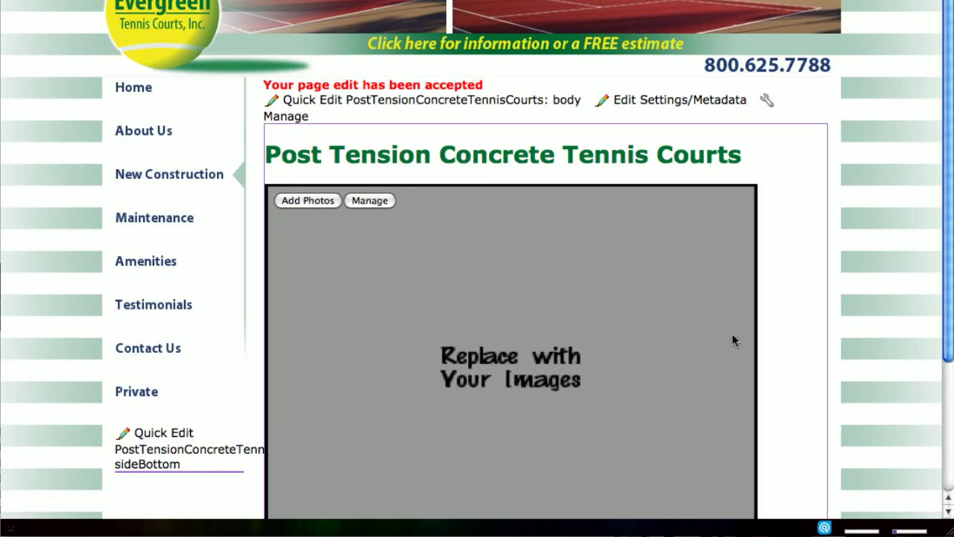
{"action": "scroll", "coordinate": [817, 312], "scroll_direction": "down", "scroll_amount": 3}
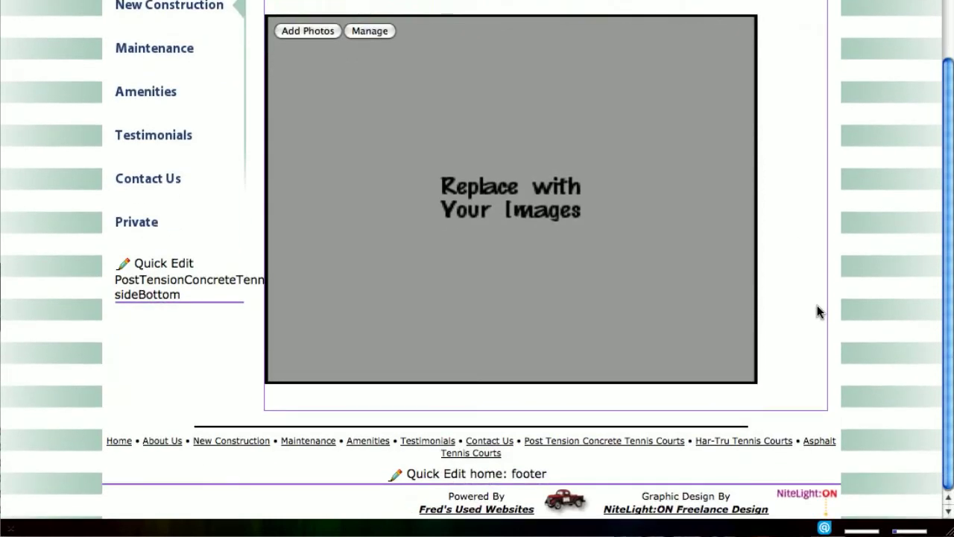
{"action": "scroll", "coordinate": [817, 306], "scroll_direction": "up", "scroll_amount": 1}
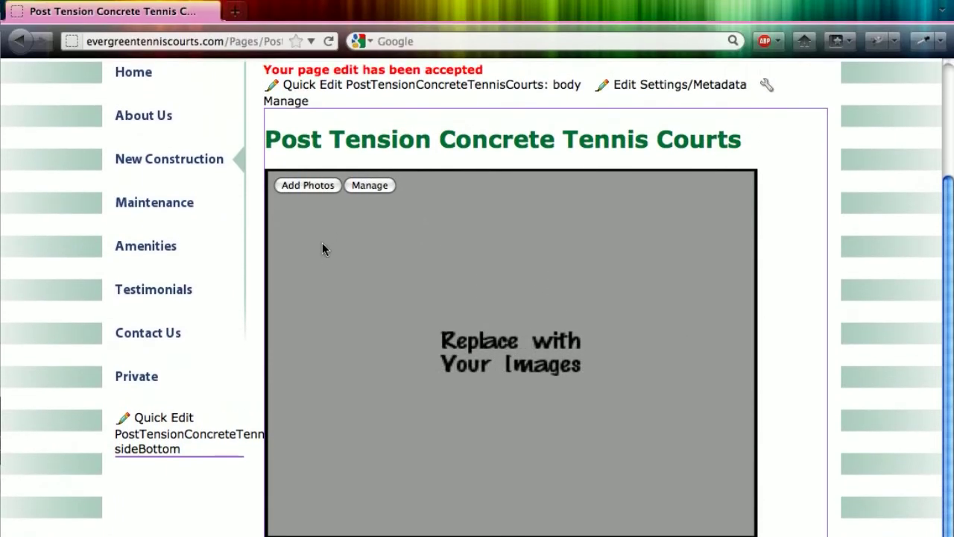
- Open the photo upload dialog for the animated image placeholder and move it higher on the page
{"action": "left_click", "coordinate": [316, 186]}
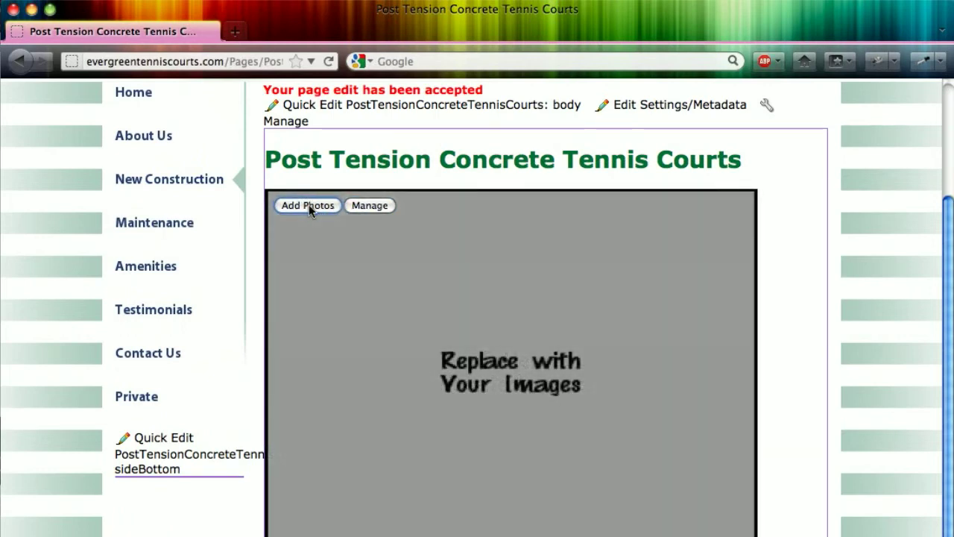
{"action": "left_click", "coordinate": [309, 204]}
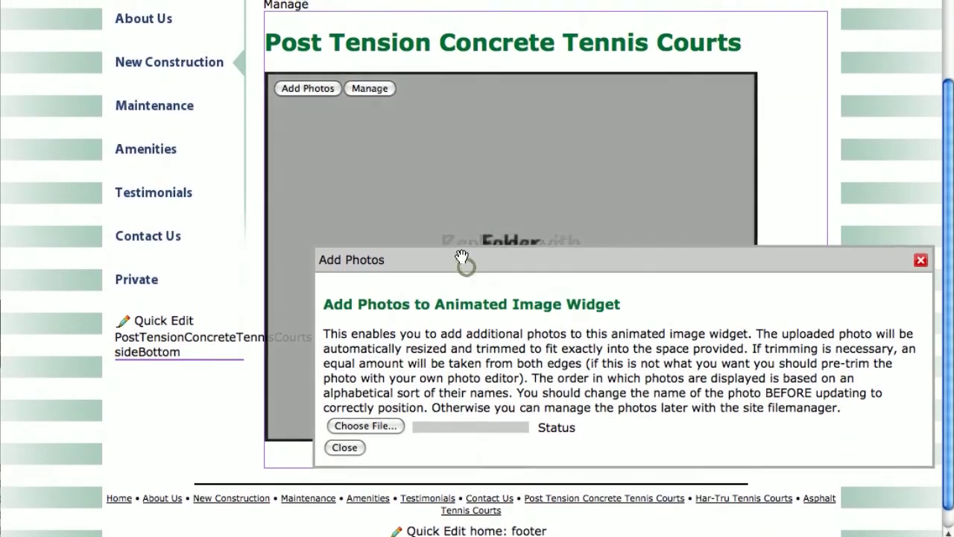
{"action": "left_click_drag", "start_coordinate": [462, 222], "coordinate": [451, 148]}
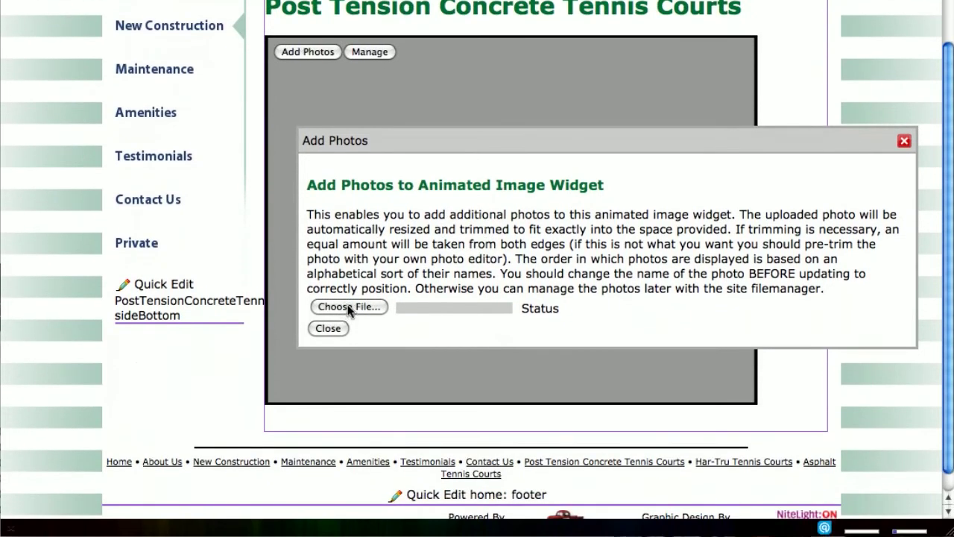
- Upload 014.JPG from the photos folder on the Desktop to the animated image widget
{"action": "left_click", "coordinate": [348, 307]}
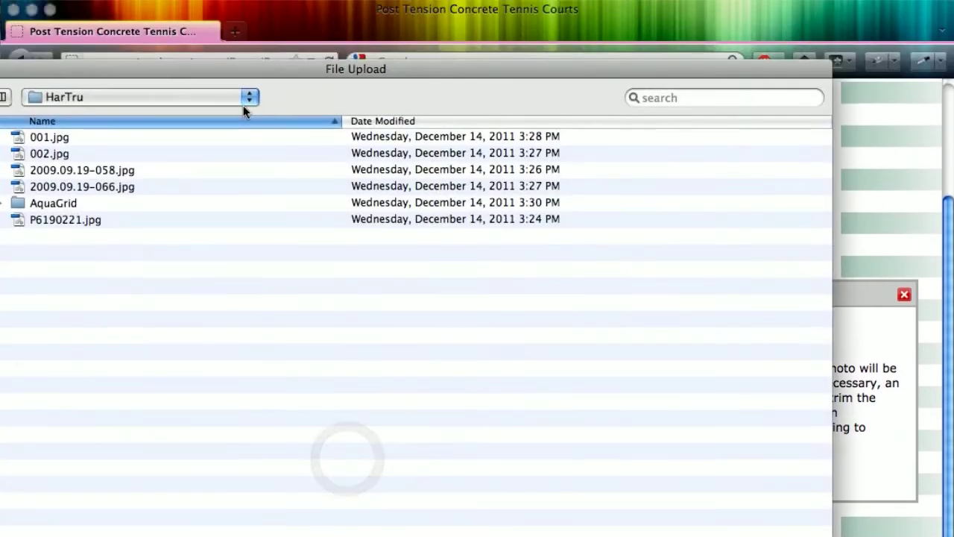
{"action": "left_click", "coordinate": [243, 105]}
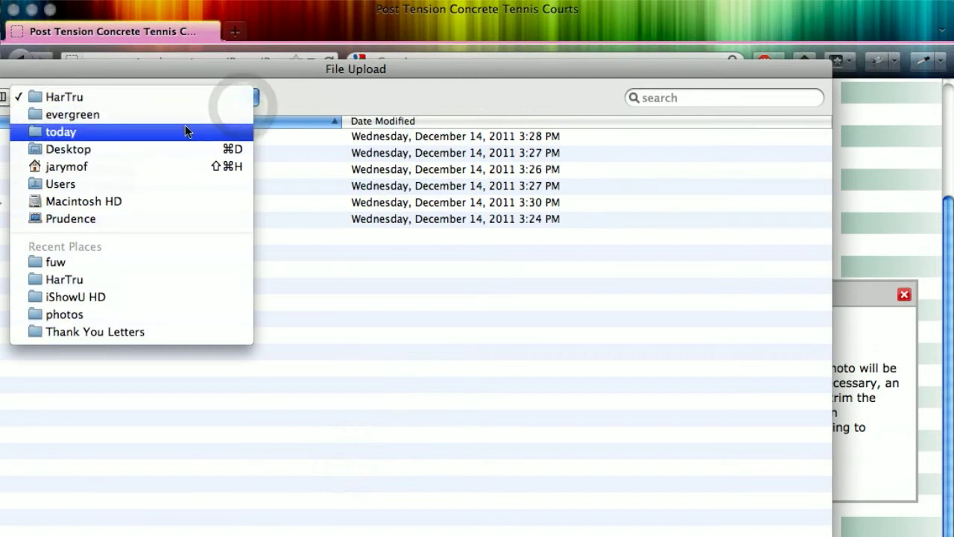
{"action": "left_click", "coordinate": [144, 149]}
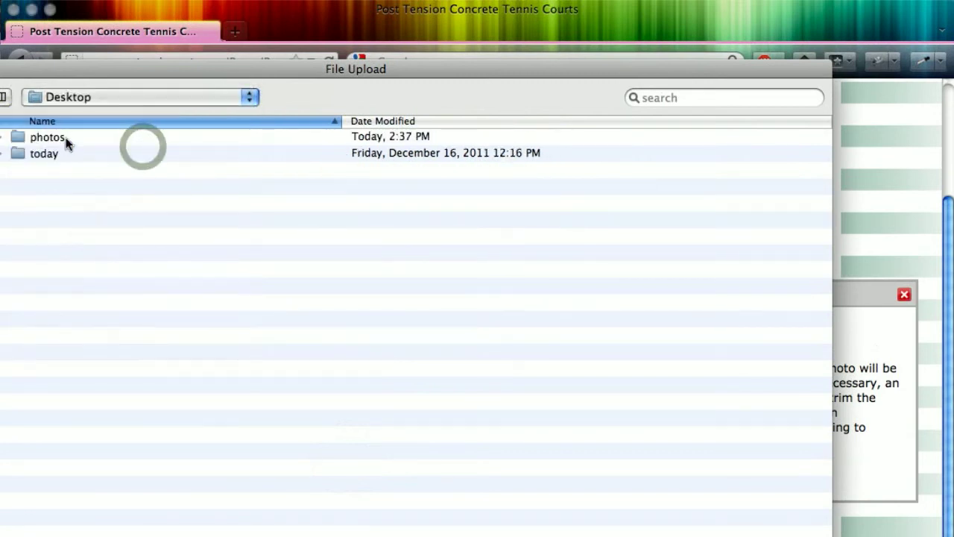
{"action": "double_click", "coordinate": [67, 137]}
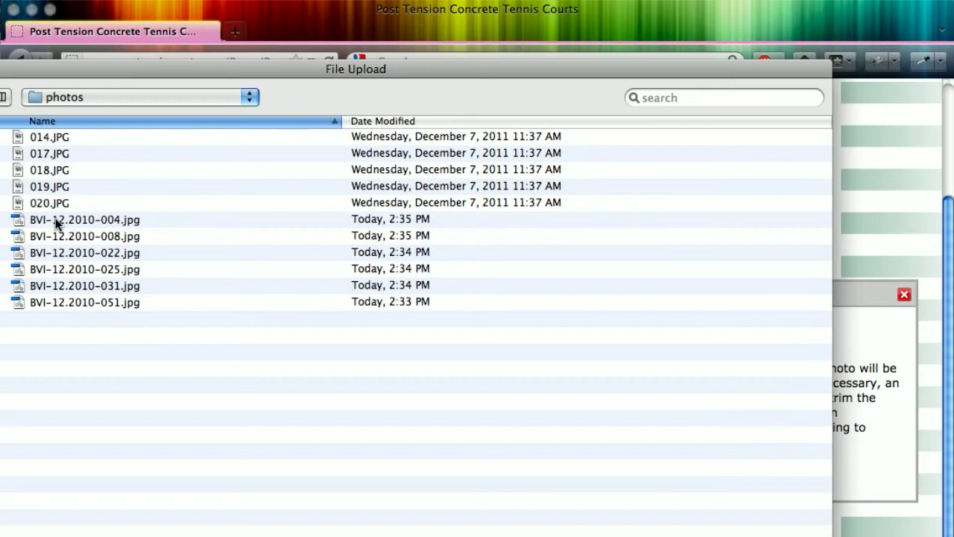
{"action": "left_click", "coordinate": [45, 137]}
{"action": "double_click", "coordinate": [45, 135]}
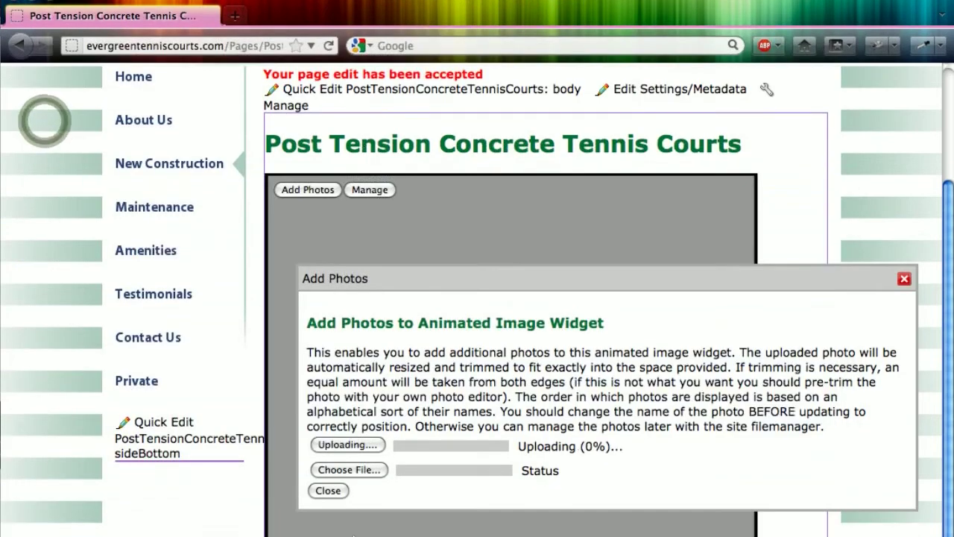
- Upload 017.JPG and 018.JPG from the photos folder to the animated image widget
{"action": "left_click", "coordinate": [347, 333]}
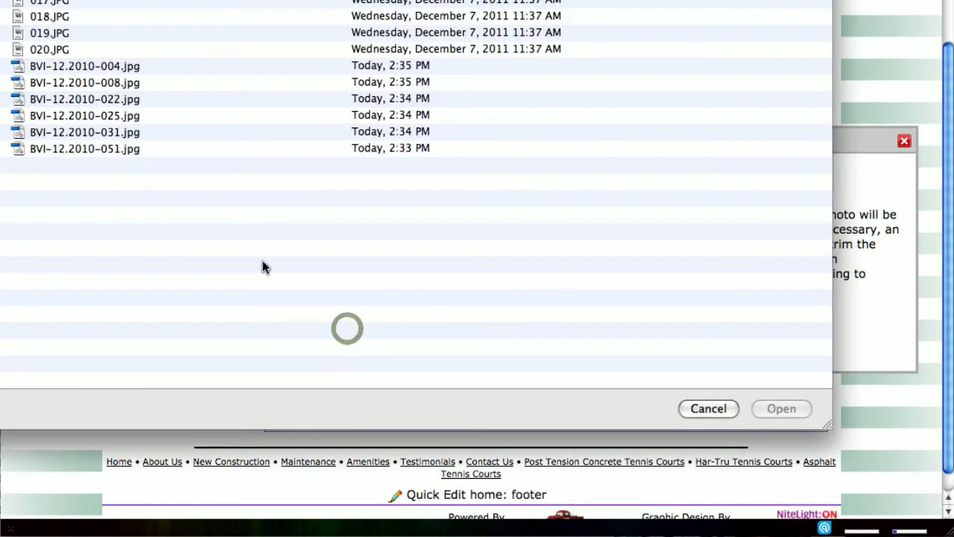
{"action": "left_click", "coordinate": [24, 153]}
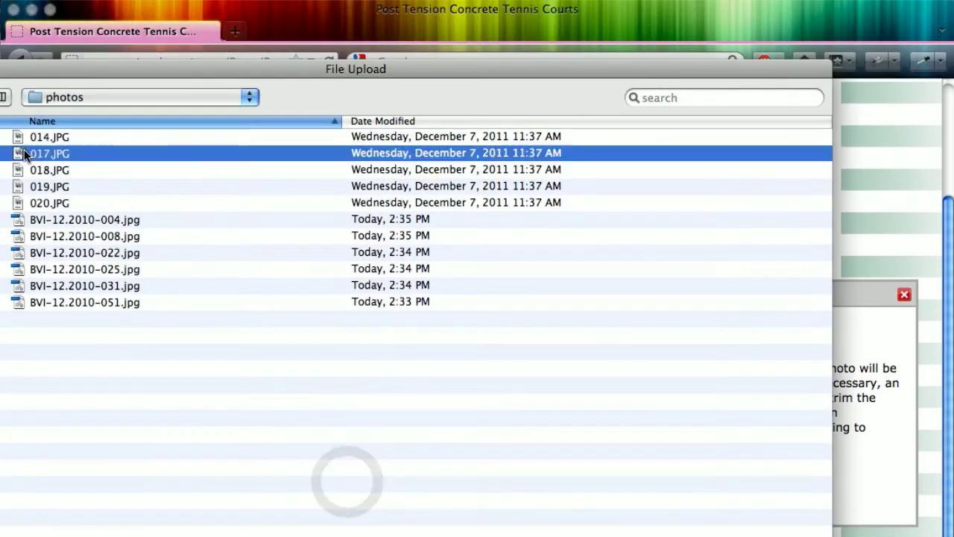
{"action": "double_click", "coordinate": [24, 153]}
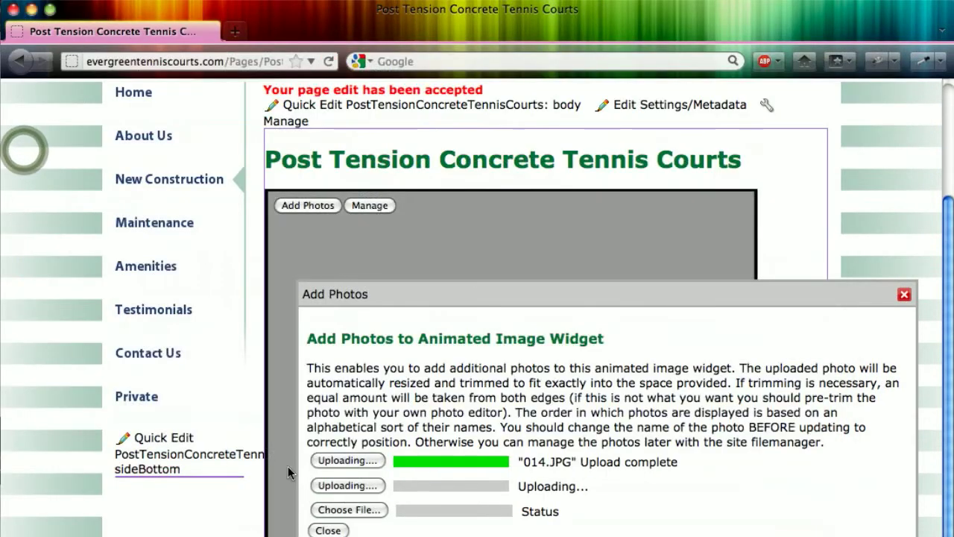
{"action": "left_click", "coordinate": [328, 510]}
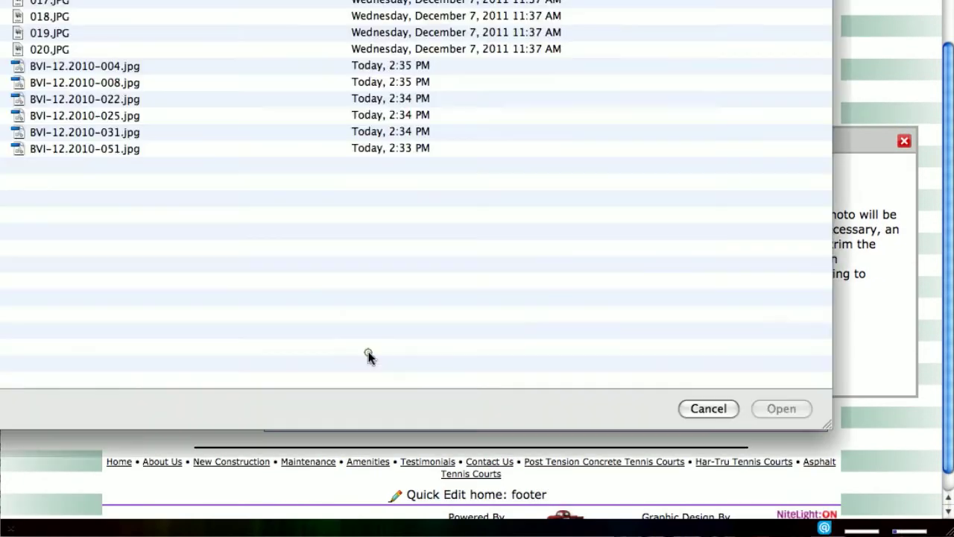
{"action": "left_click", "coordinate": [42, 16]}
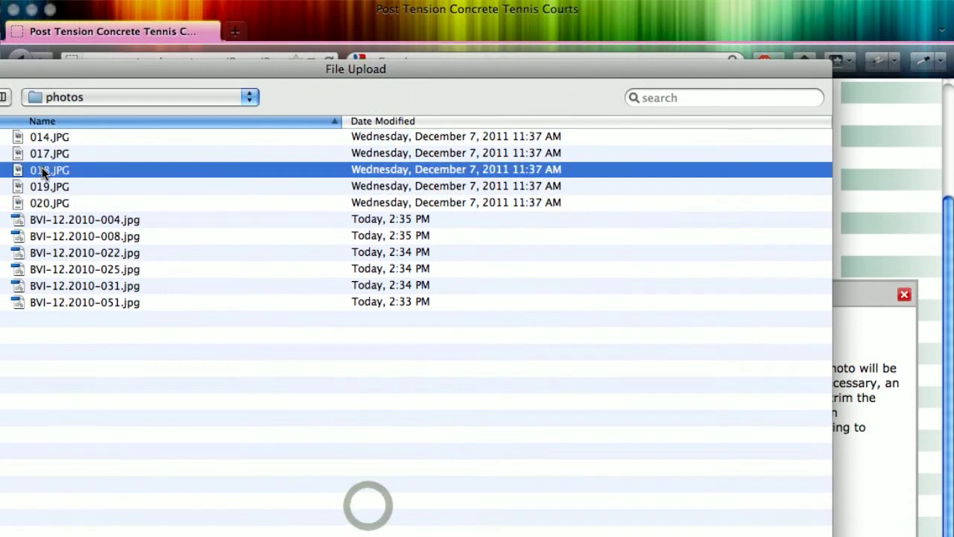
{"action": "double_click", "coordinate": [43, 15]}
- Upload 019.JPG twice and 020.JPG once from the photos folder to the animated image widget
{"action": "left_click", "coordinate": [368, 402]}
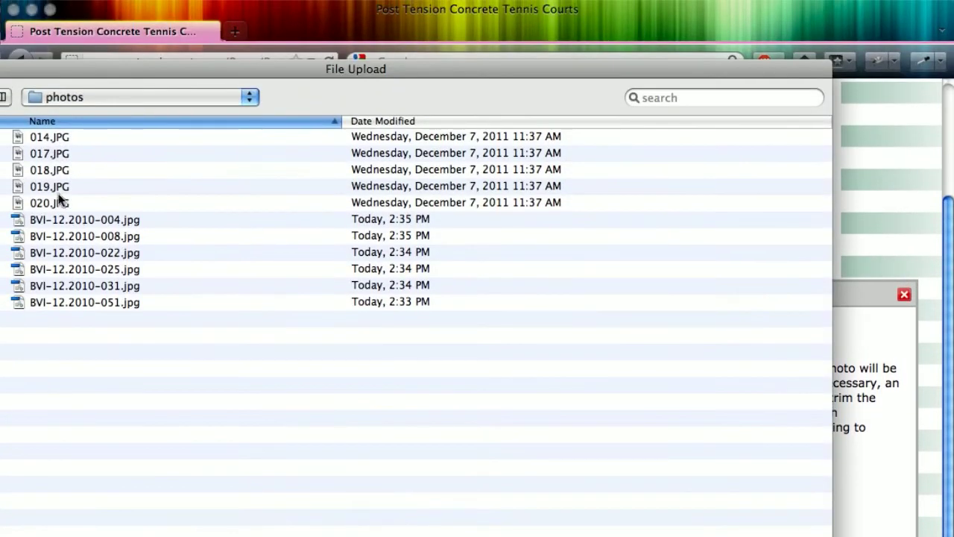
{"action": "double_click", "coordinate": [57, 180]}
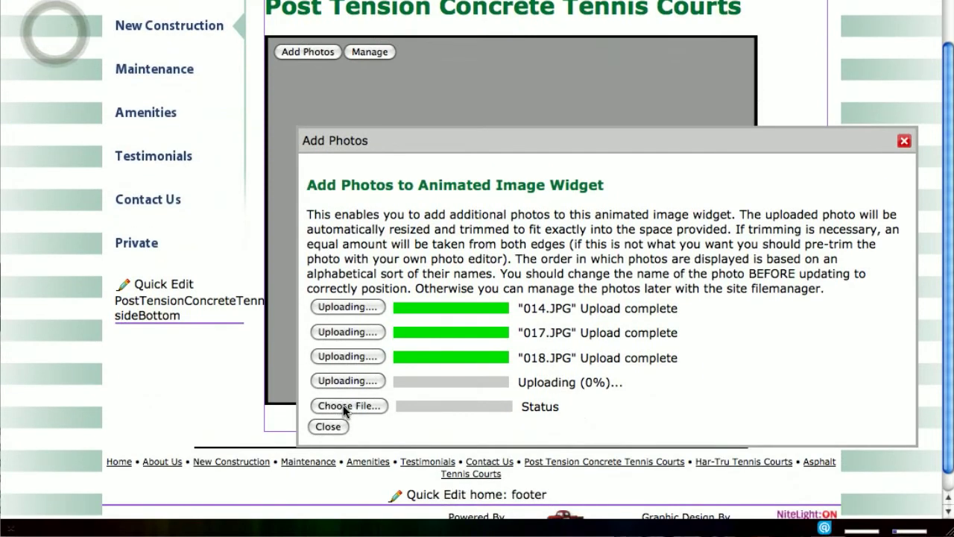
{"action": "left_click", "coordinate": [347, 446]}
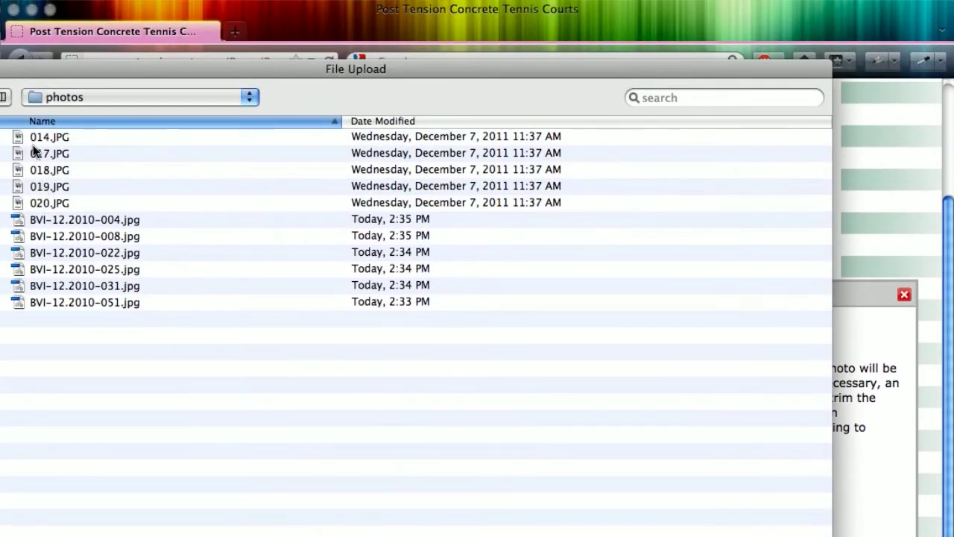
{"action": "double_click", "coordinate": [35, 187]}
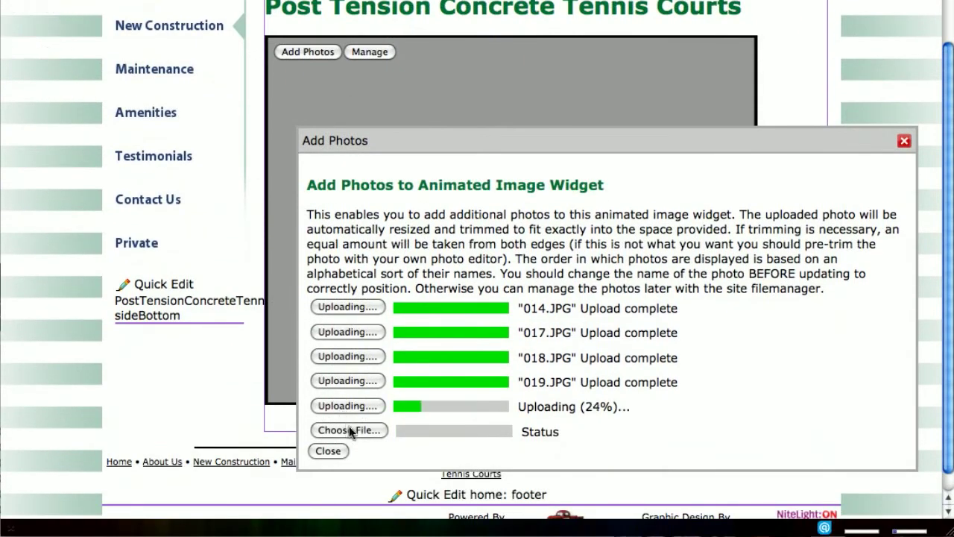
{"action": "left_click", "coordinate": [349, 429]}
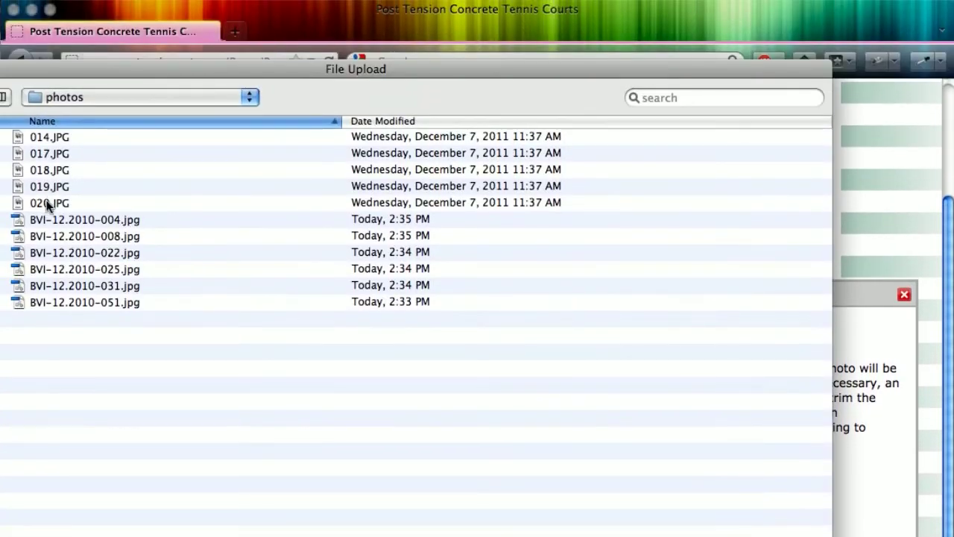
{"action": "double_click", "coordinate": [47, 49]}
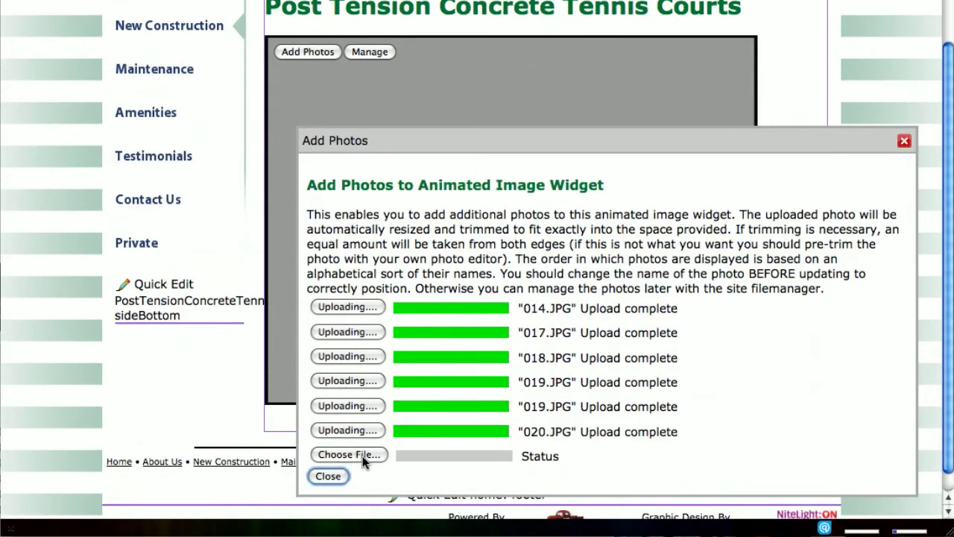
- Upload BVI-12.2010-004.jpg, BVI-12.2010-008.jpg and BVI-12.2010-022.jpg to the animated image widget
{"action": "left_click", "coordinate": [362, 456]}
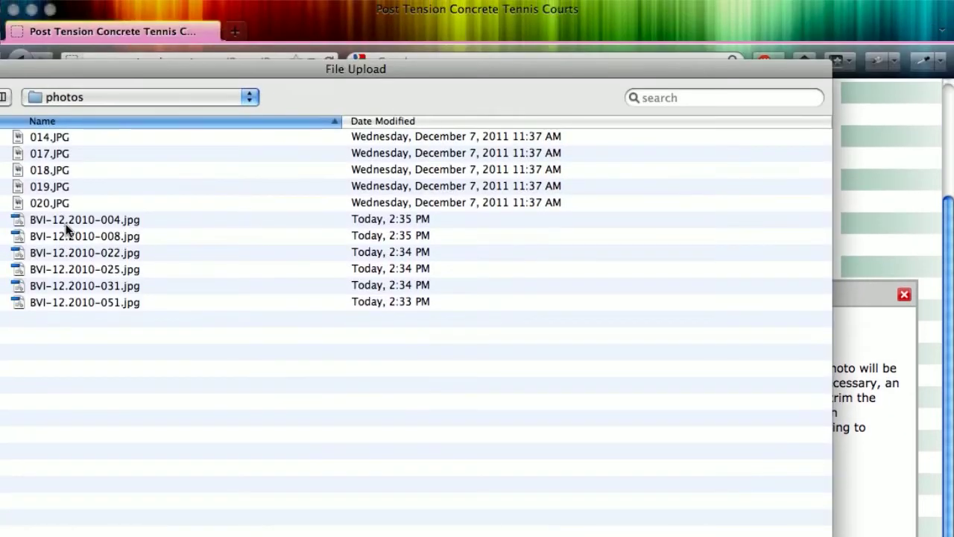
{"action": "double_click", "coordinate": [62, 82]}
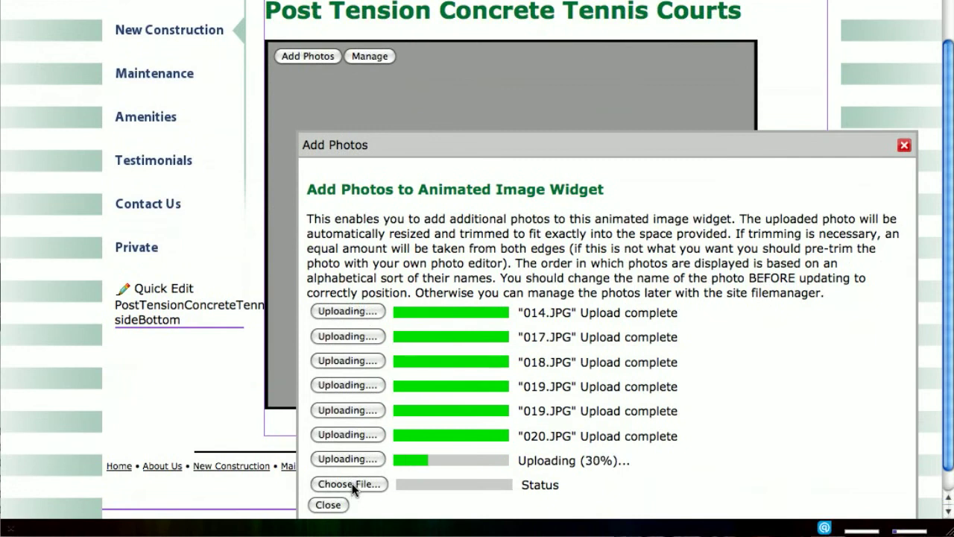
{"action": "left_click", "coordinate": [352, 483]}
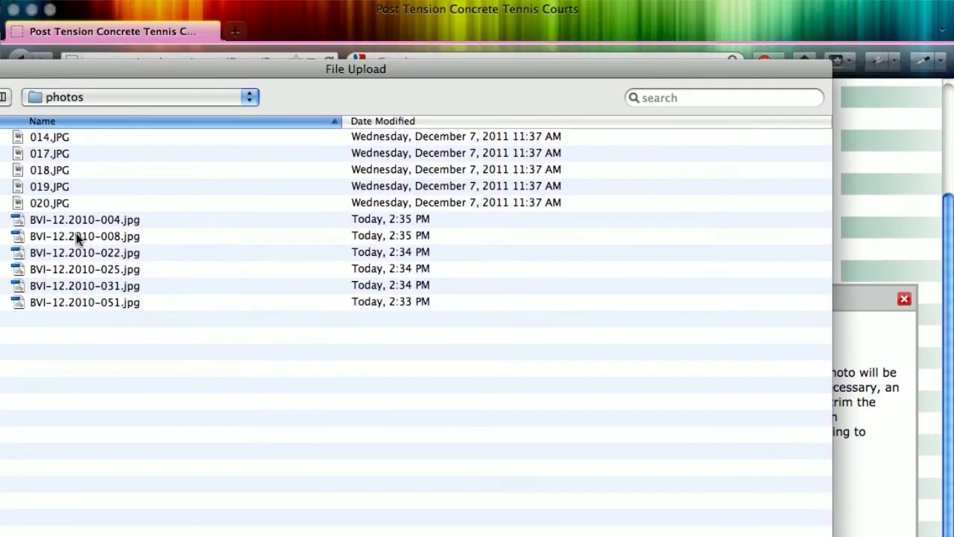
{"action": "double_click", "coordinate": [76, 82]}
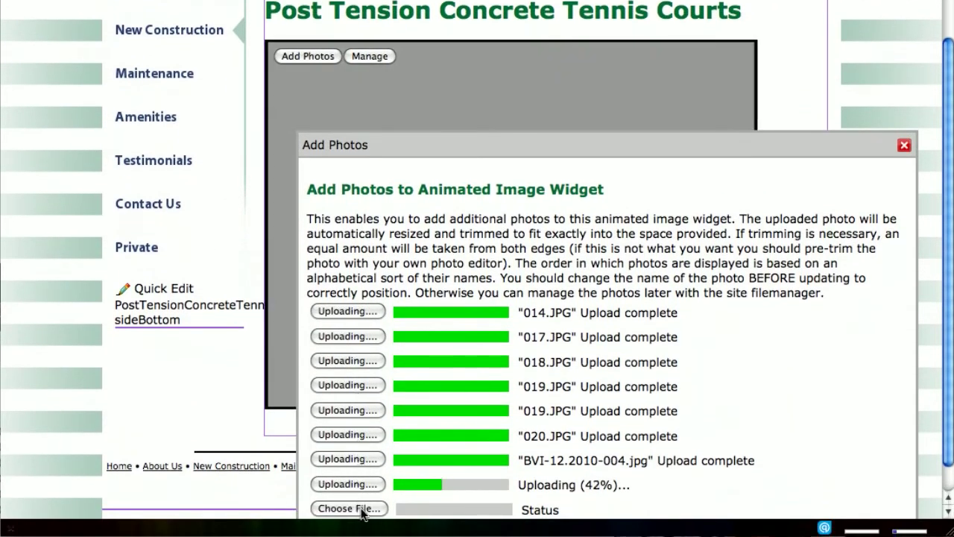
{"action": "left_click", "coordinate": [365, 509]}
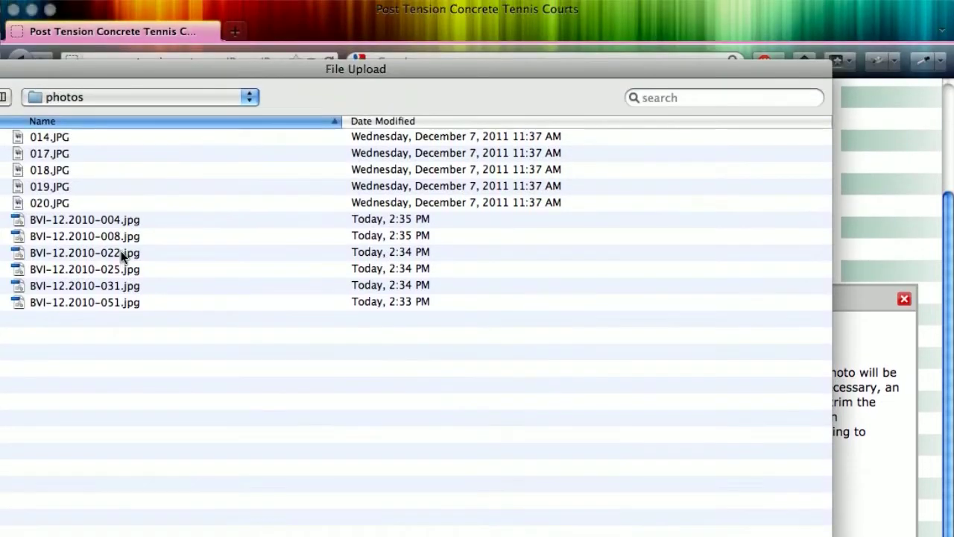
{"action": "double_click", "coordinate": [126, 229]}
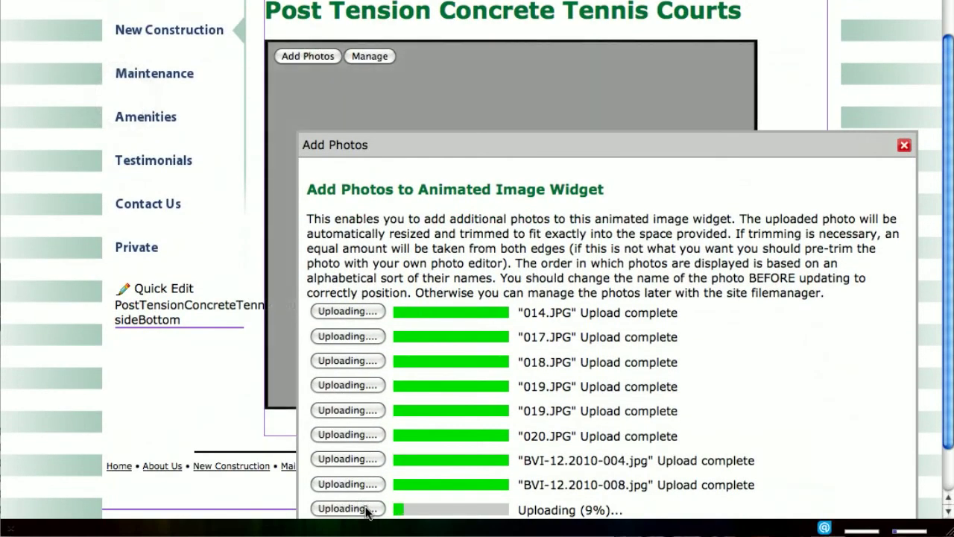
- Upload BVI-12.2010-031.jpg and BVI-12.2010-051.jpg to the animated image widget
{"action": "left_click", "coordinate": [365, 509]}
{"action": "scroll", "coordinate": [419, 454], "scroll_direction": "down", "scroll_amount": 2}
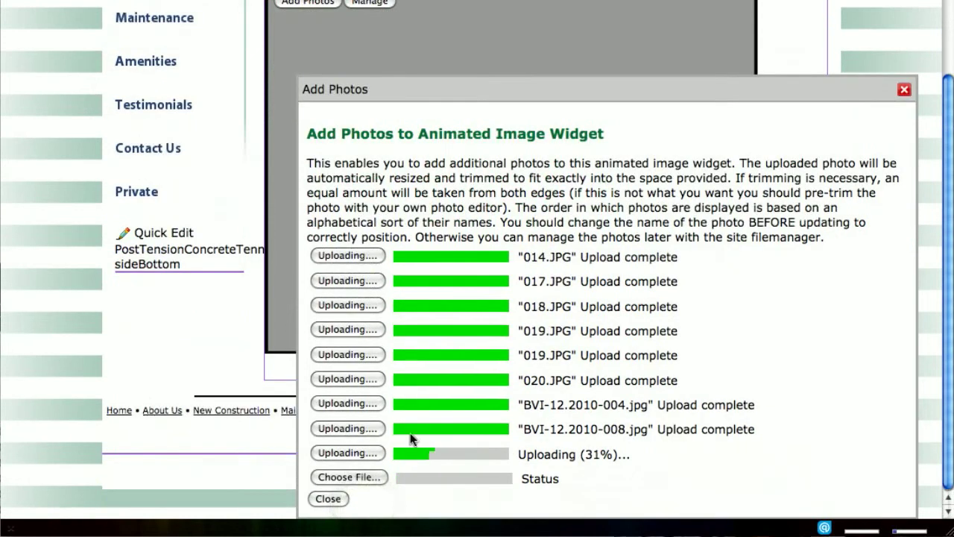
{"action": "left_click", "coordinate": [367, 478]}
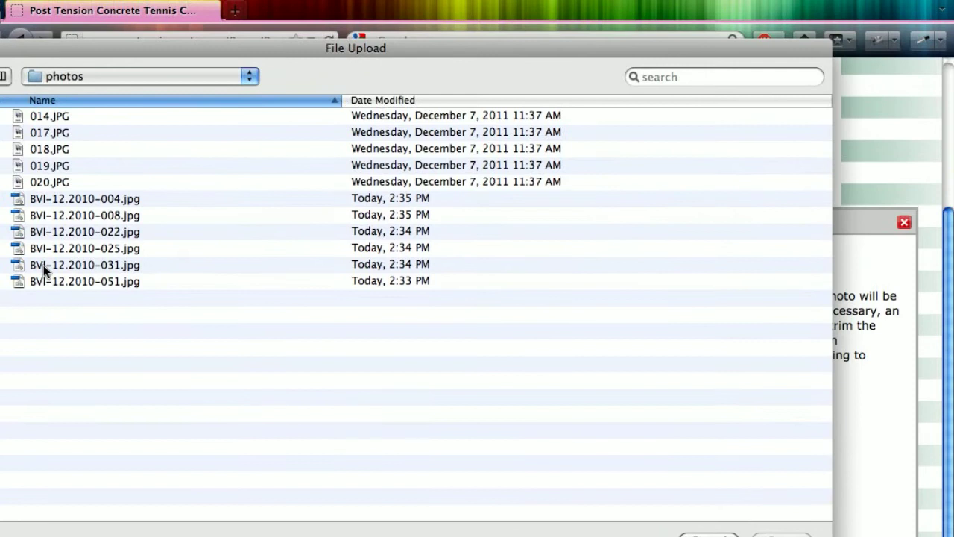
{"action": "double_click", "coordinate": [43, 267]}
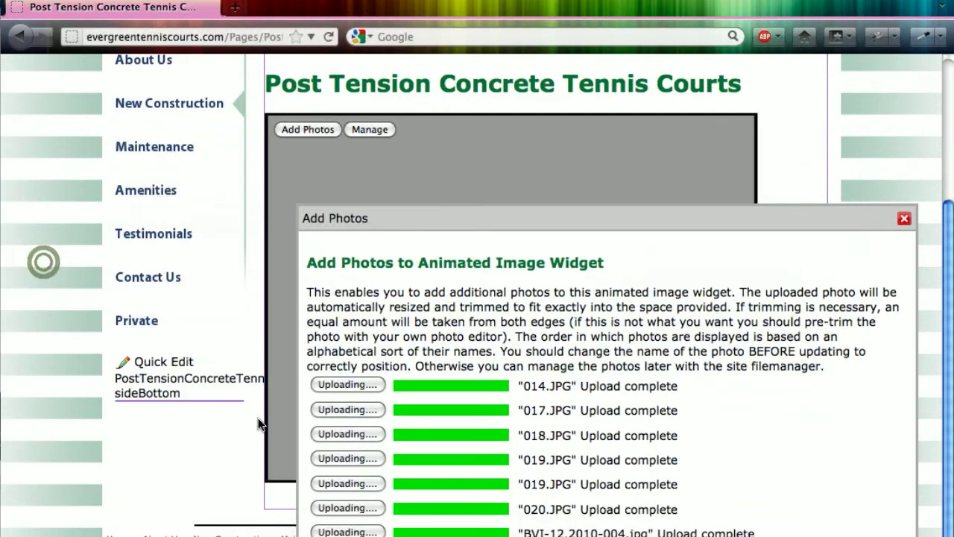
{"action": "scroll", "coordinate": [392, 484], "scroll_direction": "down", "scroll_amount": 1}
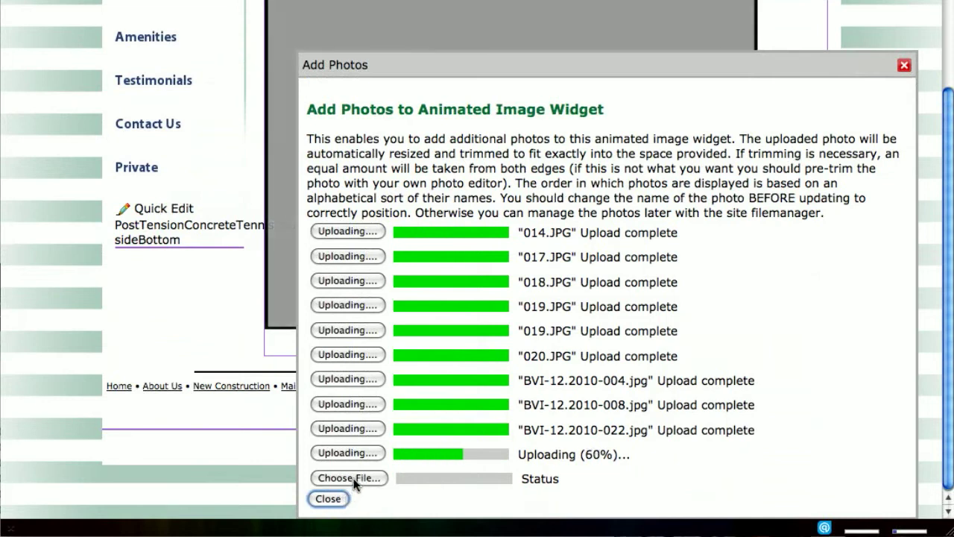
{"action": "left_click", "coordinate": [353, 478]}
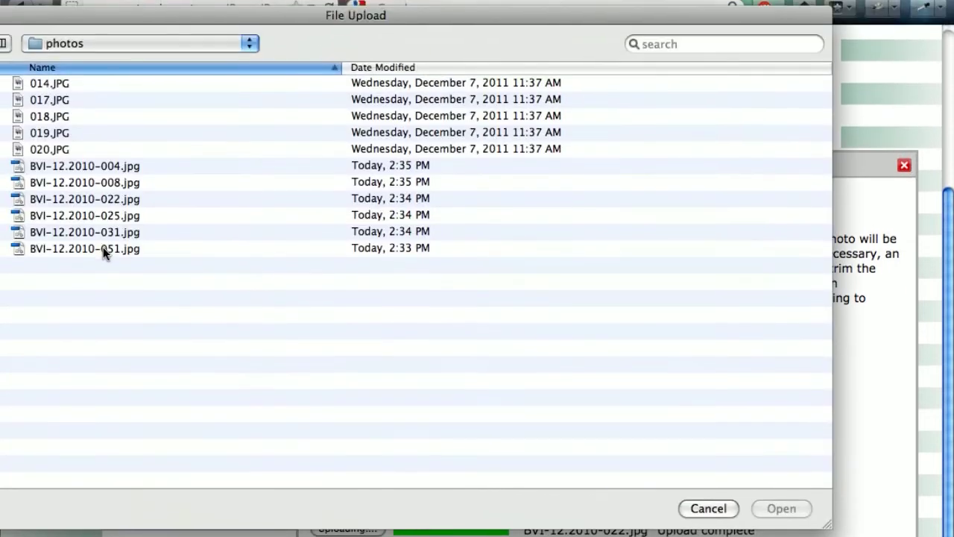
{"action": "double_click", "coordinate": [105, 148]}
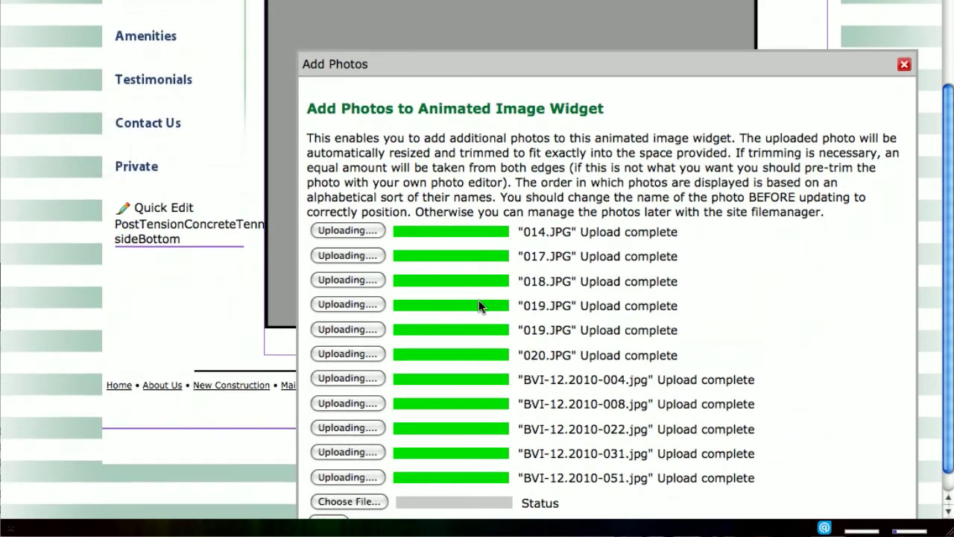
- Cancel choosing another photo and close the Add Photos dialog
{"action": "scroll", "coordinate": [479, 306], "scroll_direction": "down", "scroll_amount": 1}
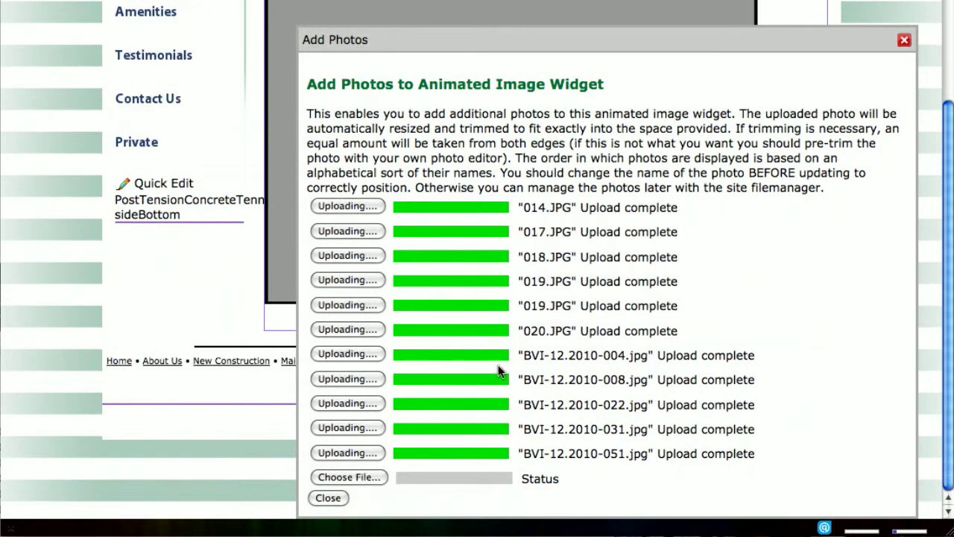
{"action": "left_click", "coordinate": [349, 478]}
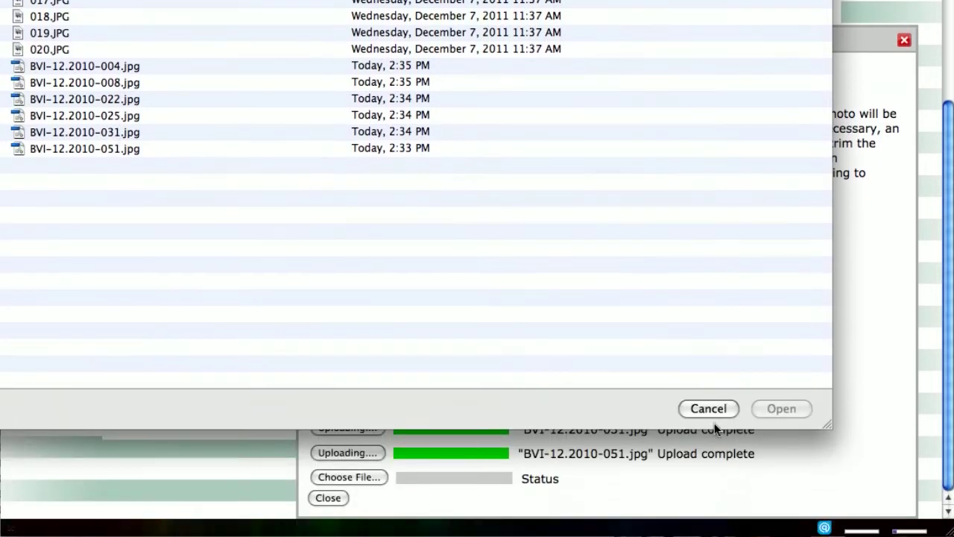
{"action": "left_click", "coordinate": [713, 411]}
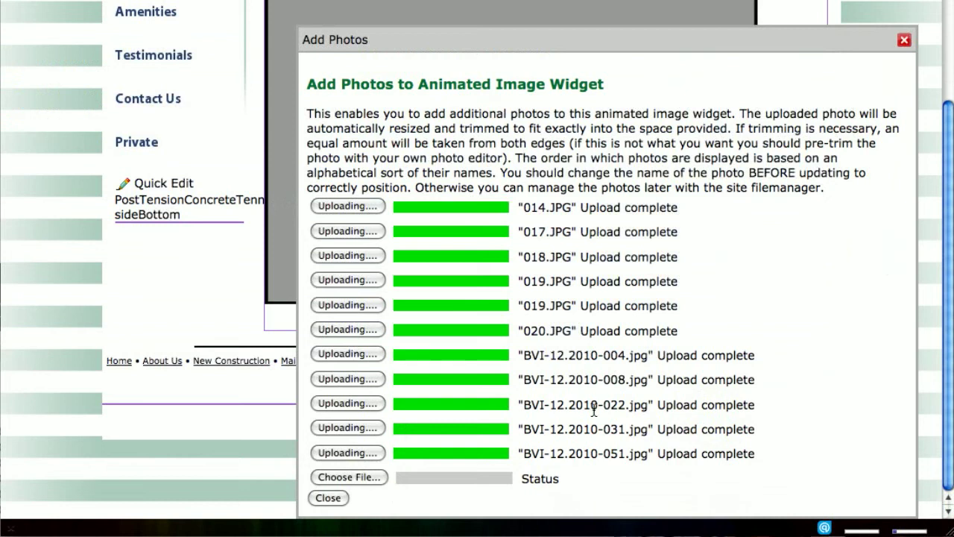
{"action": "left_click", "coordinate": [338, 496]}
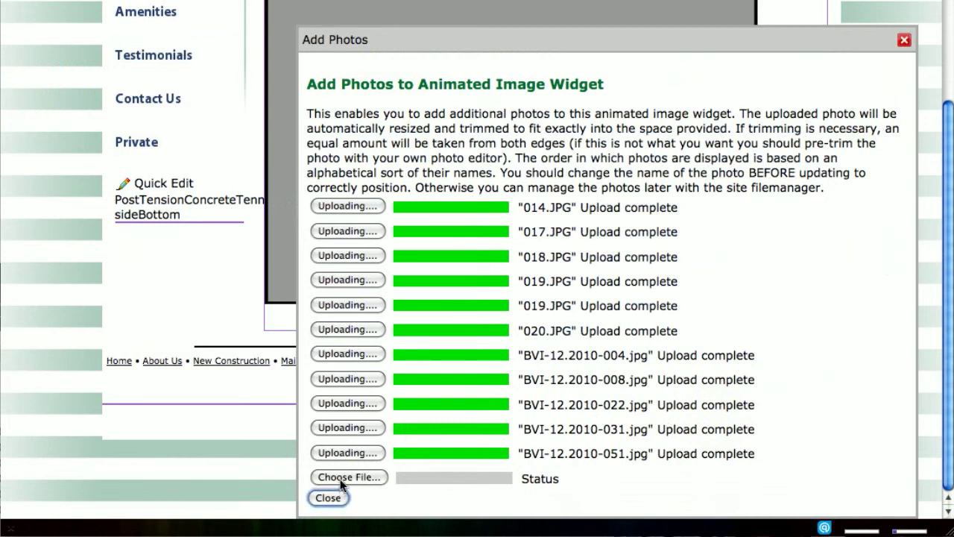
- Upload BVI-12.2010-025.jpg twice to the animated image widget and close the Add Photos dialog
{"action": "left_click", "coordinate": [343, 478]}
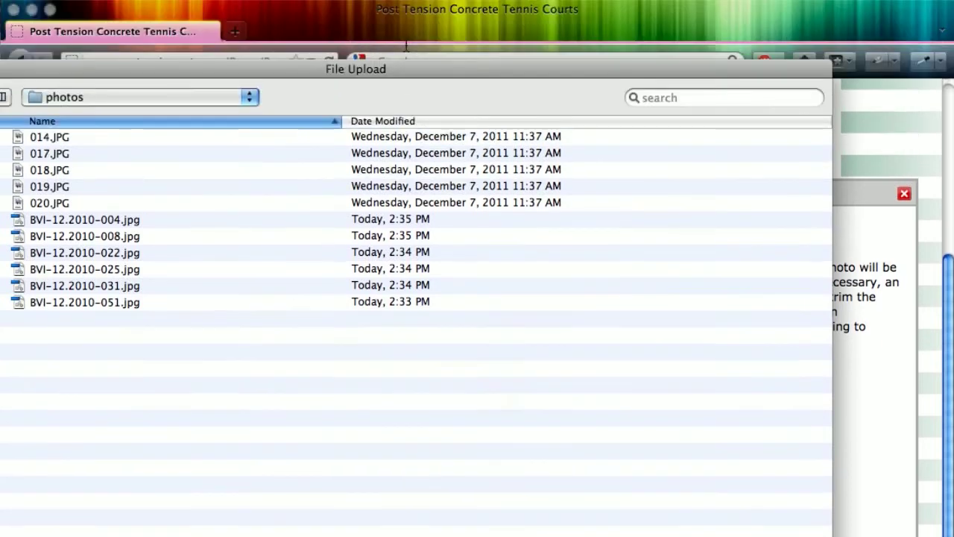
{"action": "left_click_drag", "start_coordinate": [408, 64], "coordinate": [339, 15]}
{"action": "double_click", "coordinate": [24, 215]}
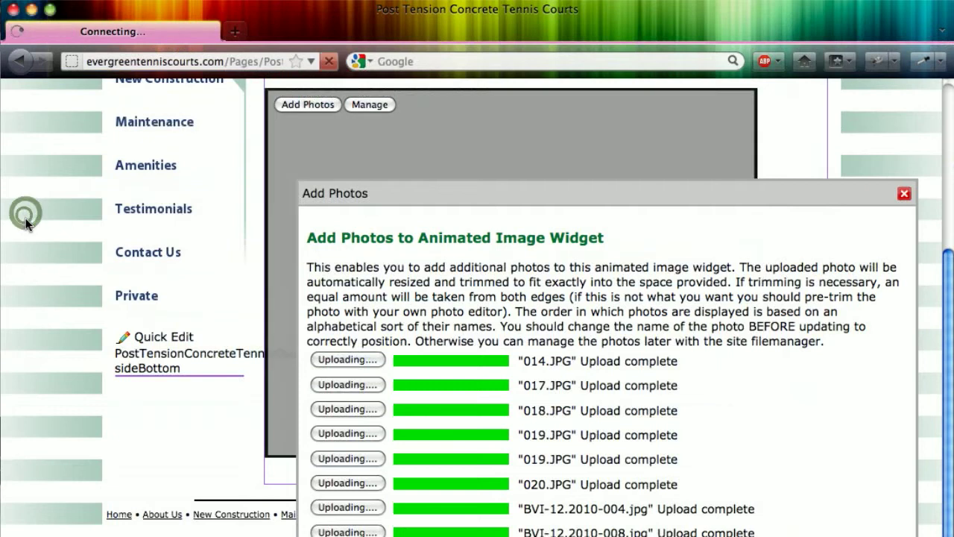
{"action": "scroll", "coordinate": [549, 378], "scroll_direction": "down", "scroll_amount": 1}
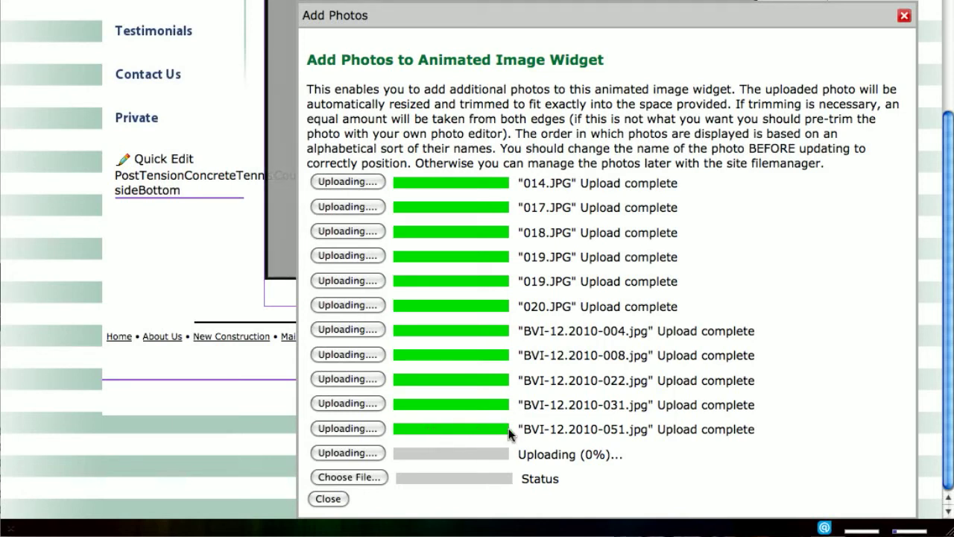
{"action": "left_click", "coordinate": [349, 476]}
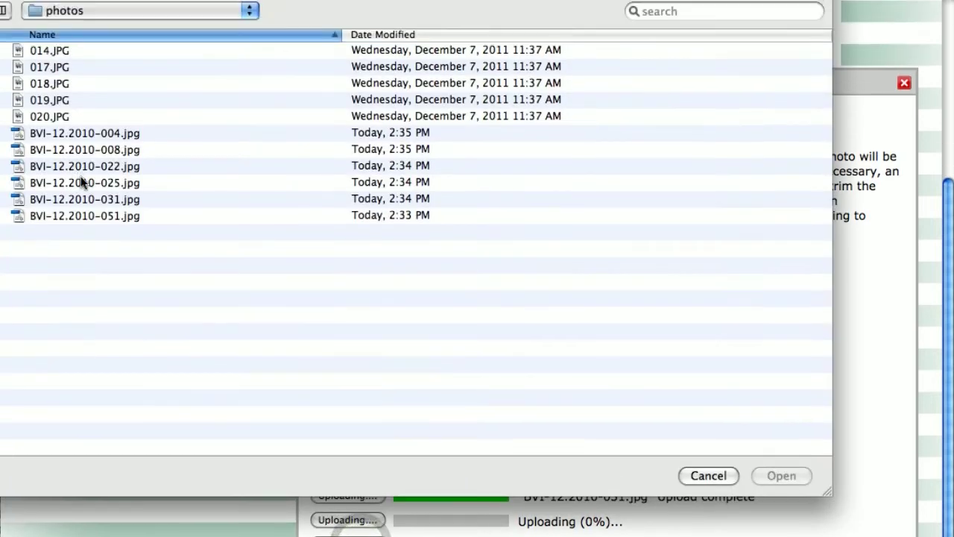
{"action": "double_click", "coordinate": [82, 182]}
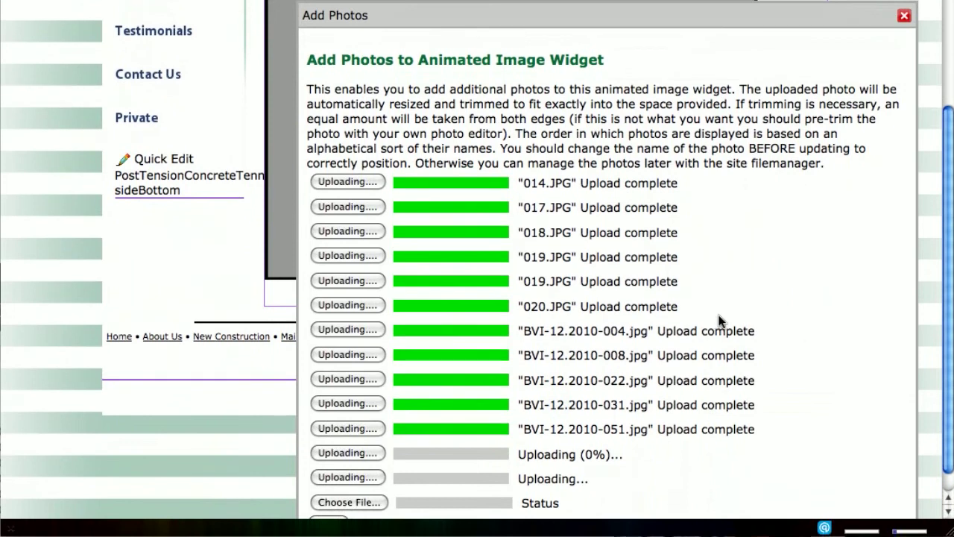
{"action": "scroll", "coordinate": [770, 294], "scroll_direction": "down", "scroll_amount": 1}
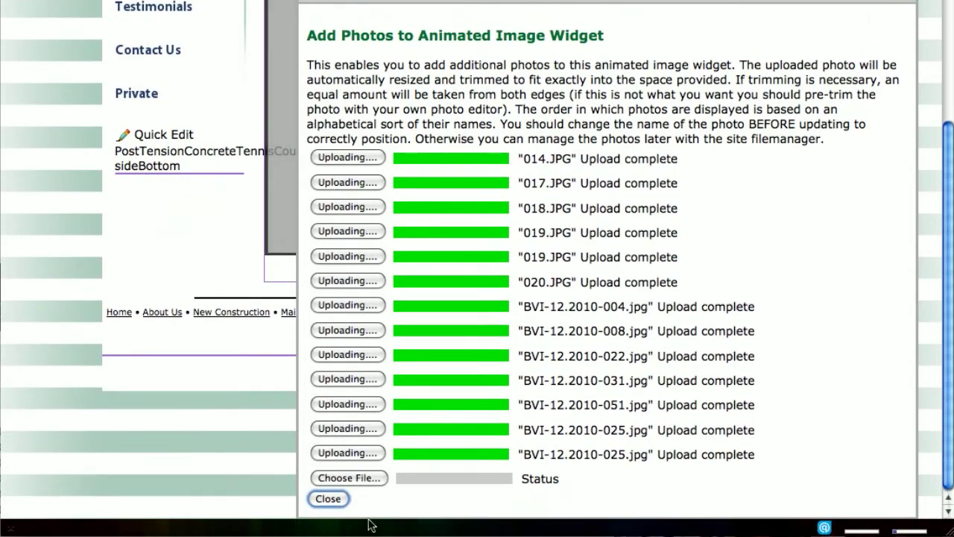
{"action": "left_click", "coordinate": [330, 500]}
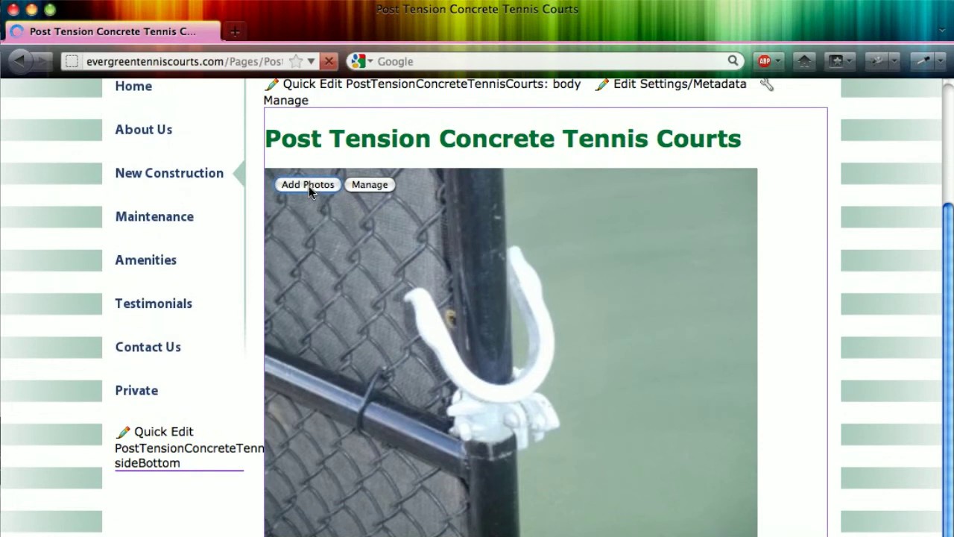
- Open the animated image manager and move the photo of the white hook on the fence to second-to-last place
{"action": "left_click", "coordinate": [379, 185]}
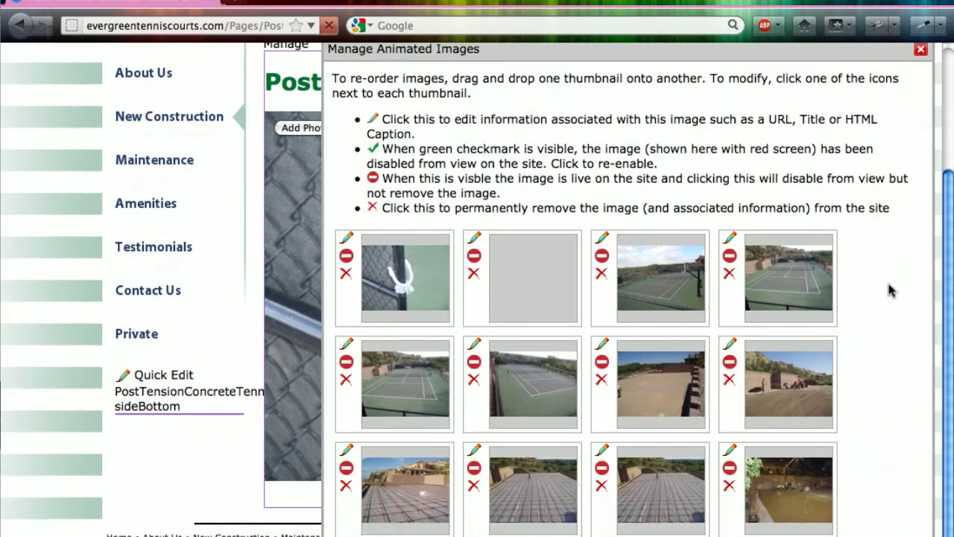
{"action": "scroll", "coordinate": [891, 320], "scroll_direction": "down", "scroll_amount": 2}
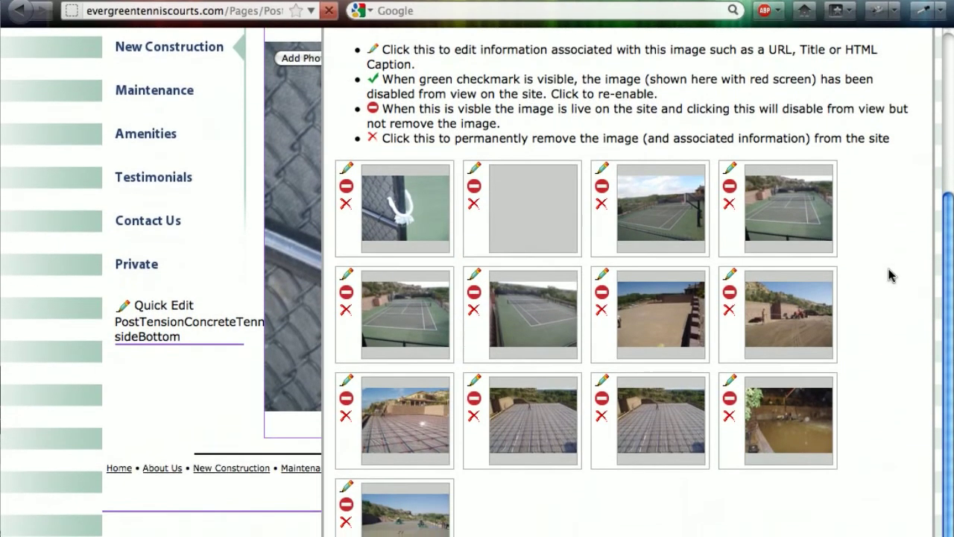
{"action": "scroll", "coordinate": [889, 276], "scroll_direction": "up", "scroll_amount": 1}
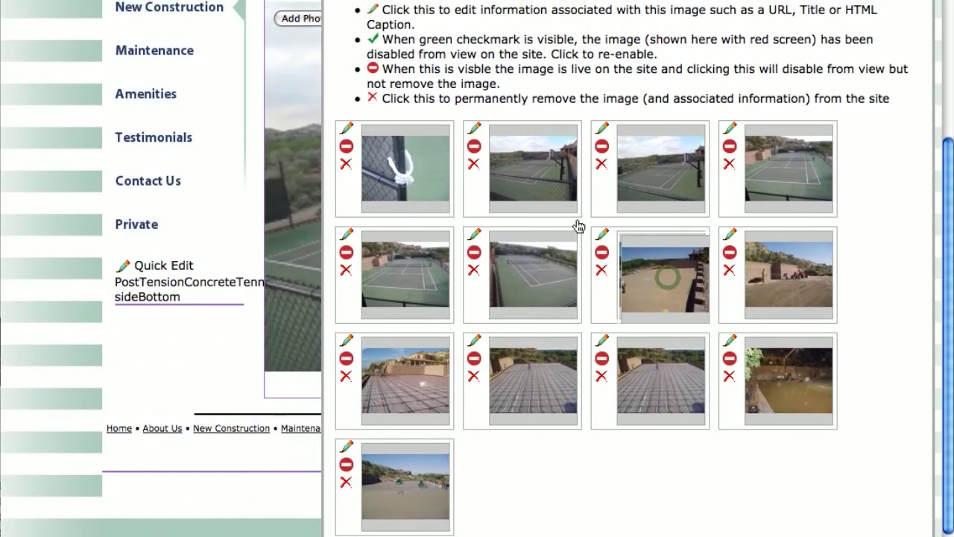
{"action": "left_click_drag", "start_coordinate": [579, 226], "coordinate": [361, 158]}
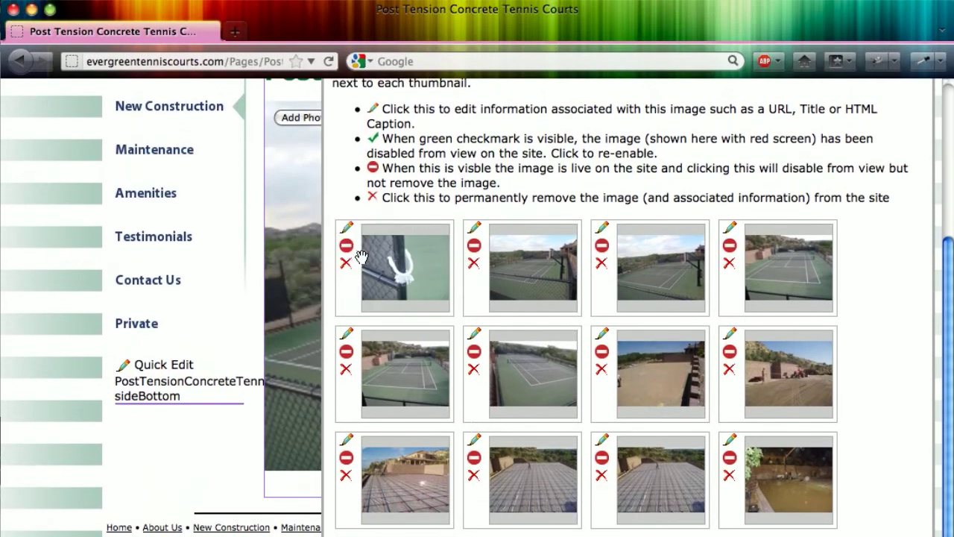
{"action": "left_click_drag", "start_coordinate": [409, 259], "coordinate": [541, 440]}
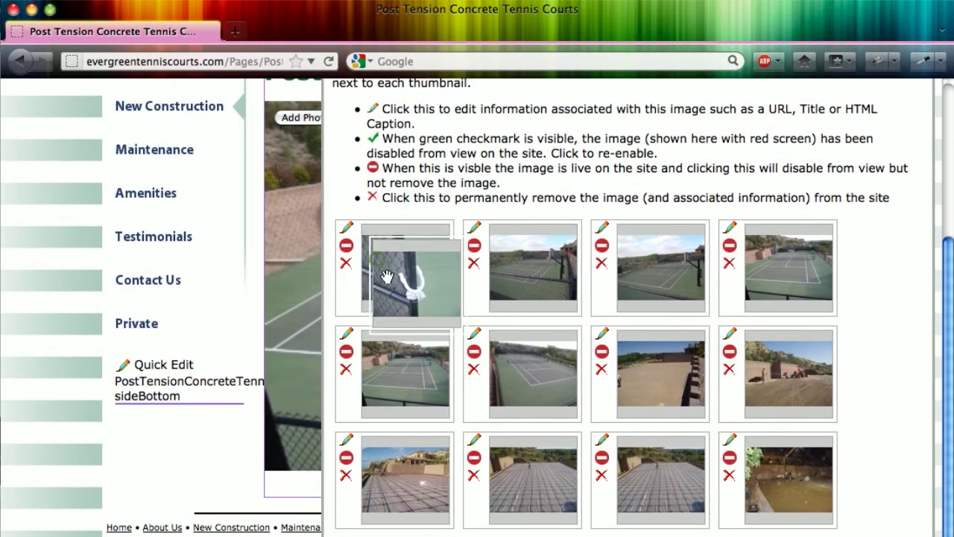
{"action": "left_click_drag", "start_coordinate": [386, 276], "coordinate": [412, 422]}
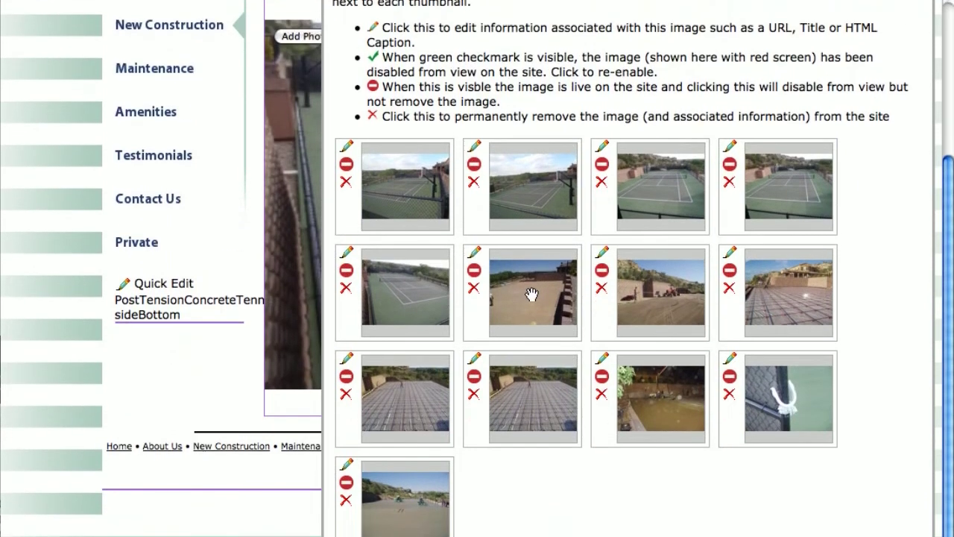
- Move the bare-ground photo with the brick wall edge to first place and the photo with the tractors to second place
{"action": "left_click_drag", "start_coordinate": [524, 213], "coordinate": [528, 217]}
{"action": "left_click_drag", "start_coordinate": [528, 274], "coordinate": [369, 174]}
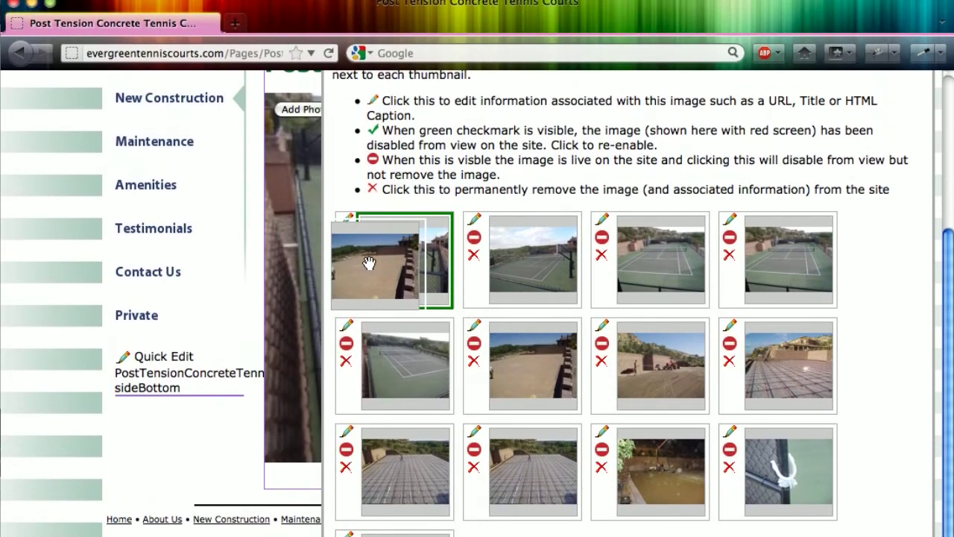
{"action": "left_click_drag", "start_coordinate": [369, 263], "coordinate": [372, 268]}
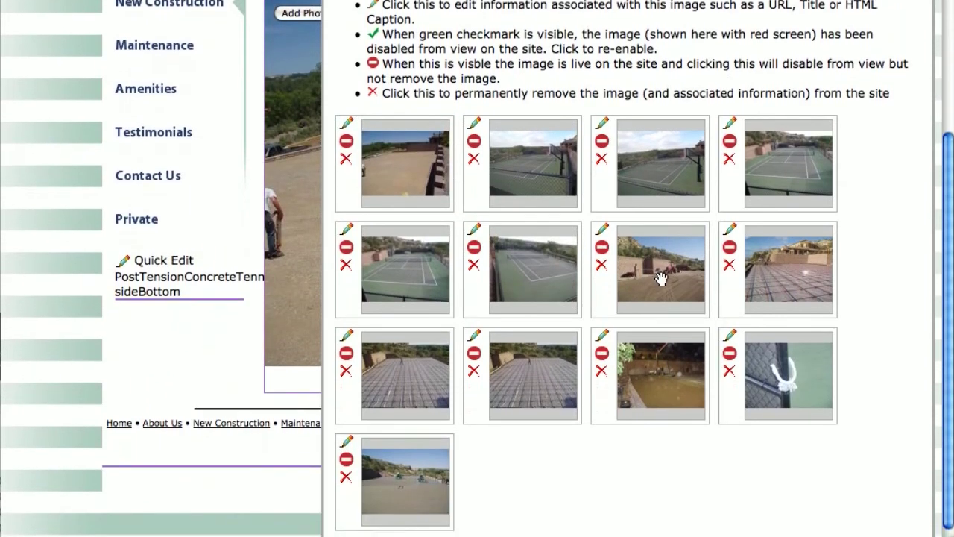
{"action": "left_click_drag", "start_coordinate": [662, 278], "coordinate": [452, 166]}
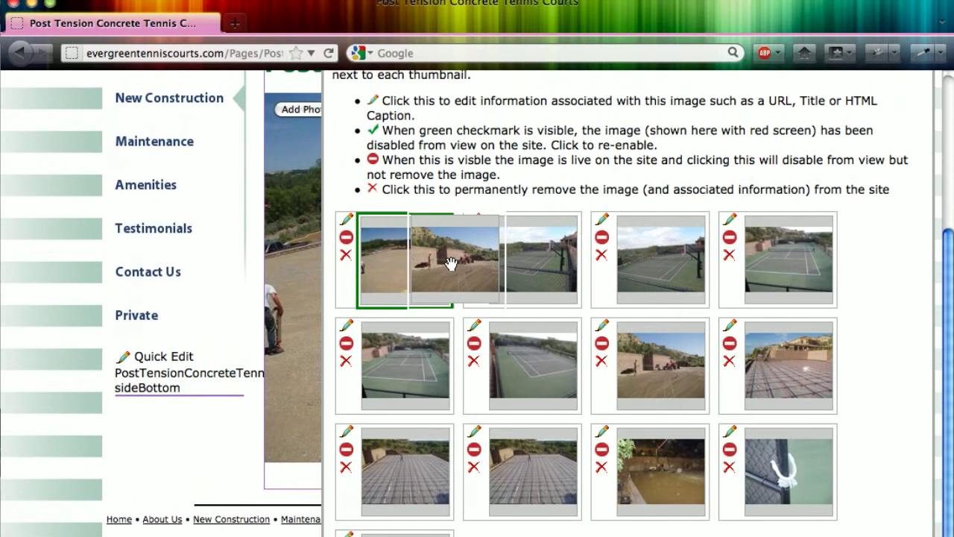
{"action": "left_click_drag", "start_coordinate": [451, 263], "coordinate": [583, 270]}
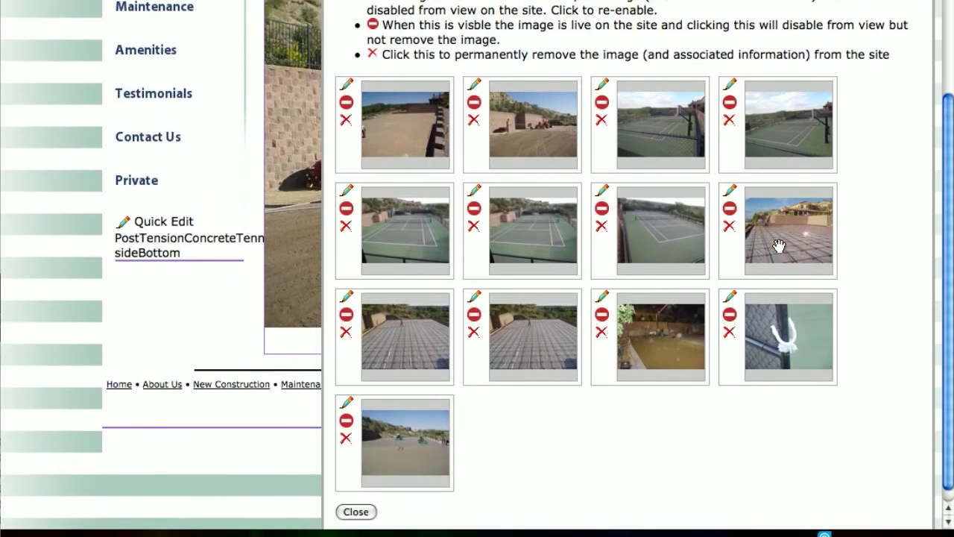
- Move the photo of the cable grid in front of the house to second place, ahead of the tractor photo
{"action": "left_click_drag", "start_coordinate": [778, 246], "coordinate": [597, 275]}
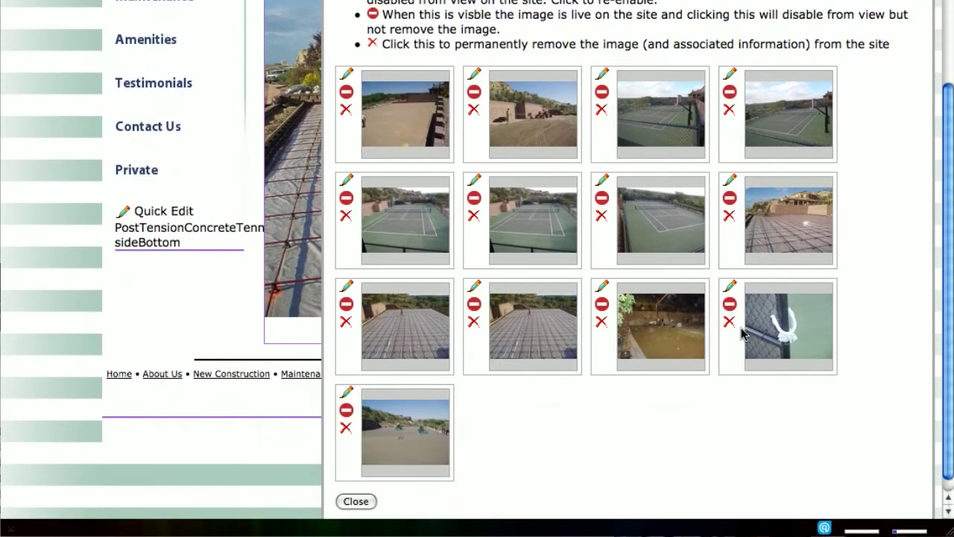
{"action": "left_click_drag", "start_coordinate": [743, 333], "coordinate": [468, 419]}
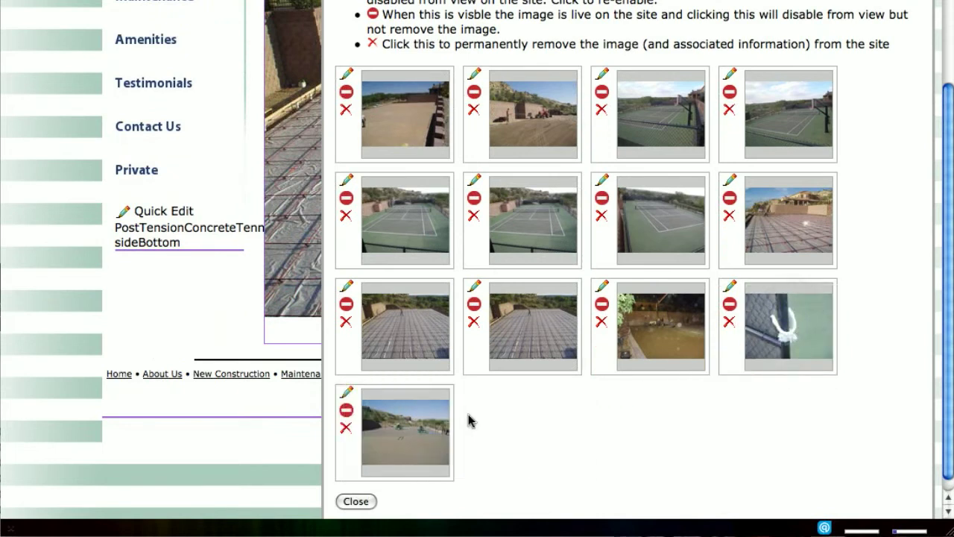
{"action": "scroll", "coordinate": [901, 321], "scroll_direction": "down", "scroll_amount": 1}
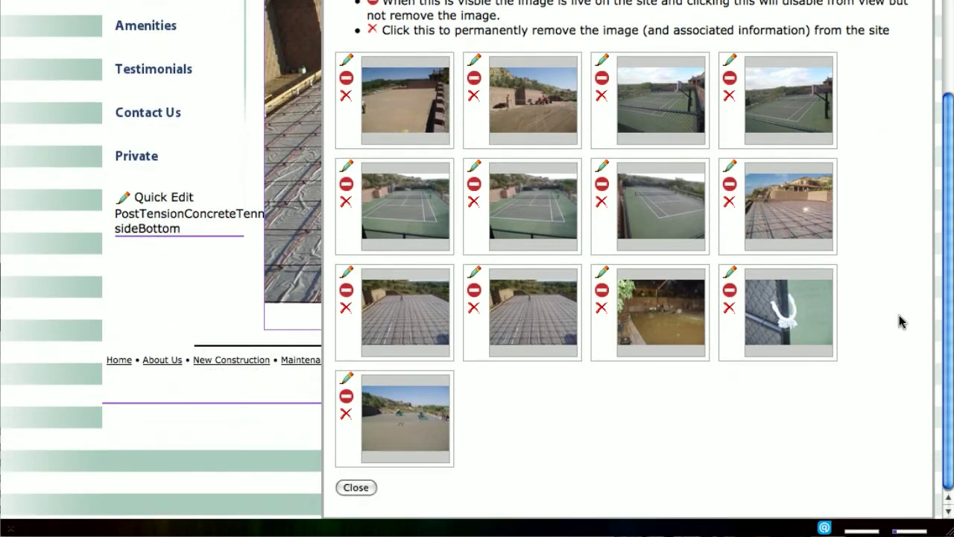
{"action": "scroll", "coordinate": [821, 276], "scroll_direction": "up", "scroll_amount": 4}
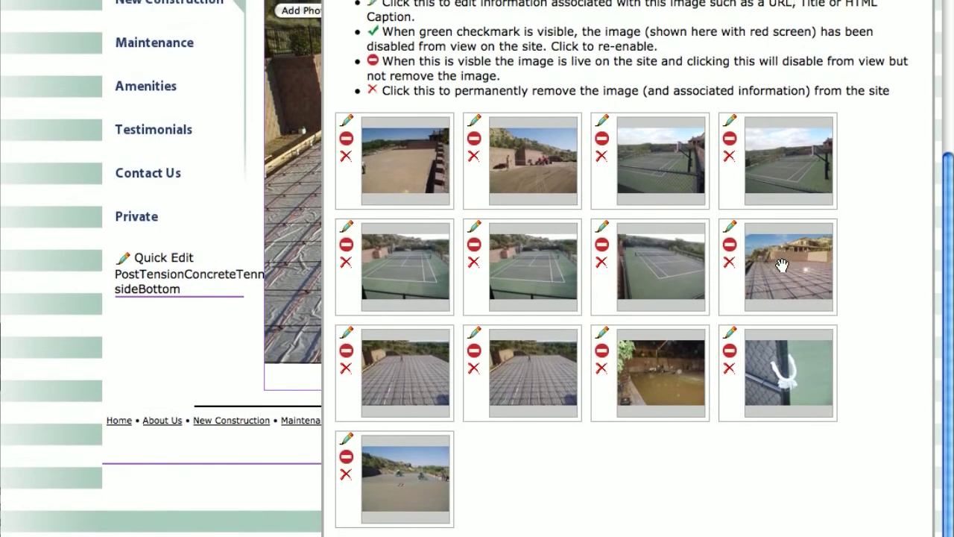
{"action": "left_click_drag", "start_coordinate": [784, 272], "coordinate": [573, 157]}
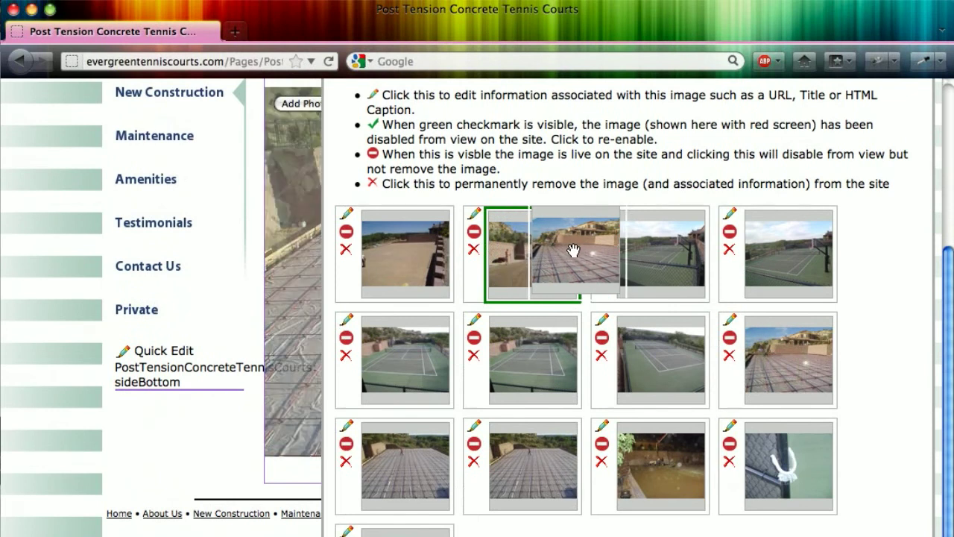
{"action": "left_click_drag", "start_coordinate": [572, 250], "coordinate": [589, 255]}
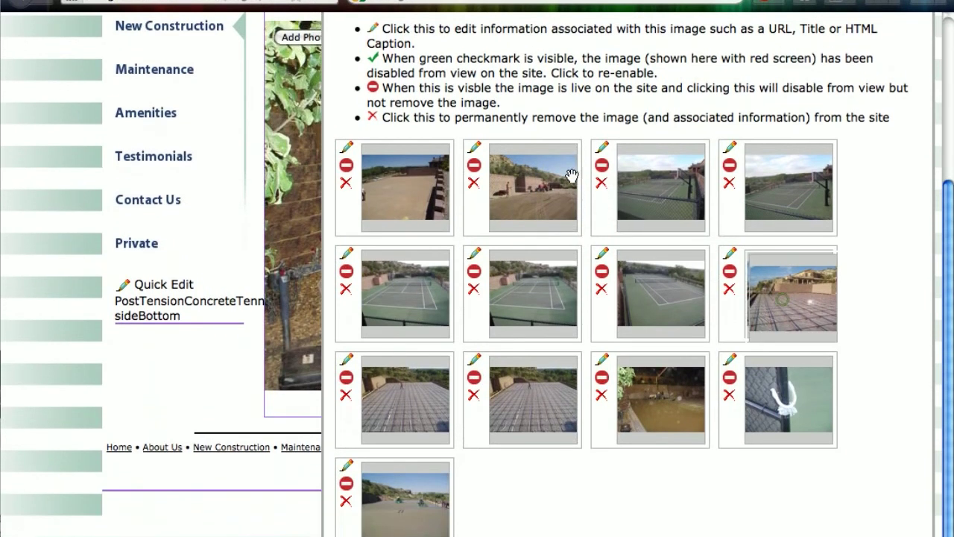
{"action": "left_click_drag", "start_coordinate": [788, 351], "coordinate": [723, 255]}
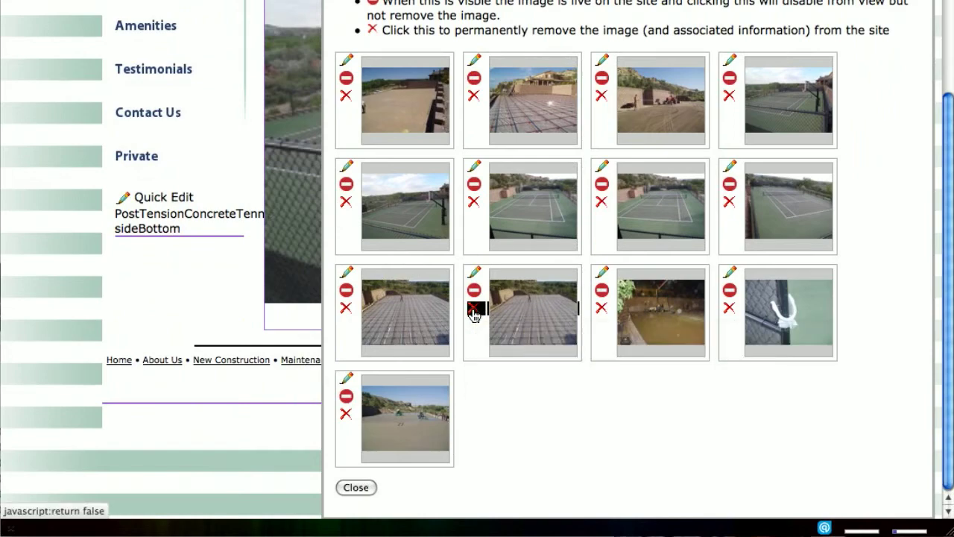
- Permanently delete the duplicate cable grid photo BVI-12.2010-0251.jpg from the widget
{"action": "left_click", "coordinate": [475, 311]}
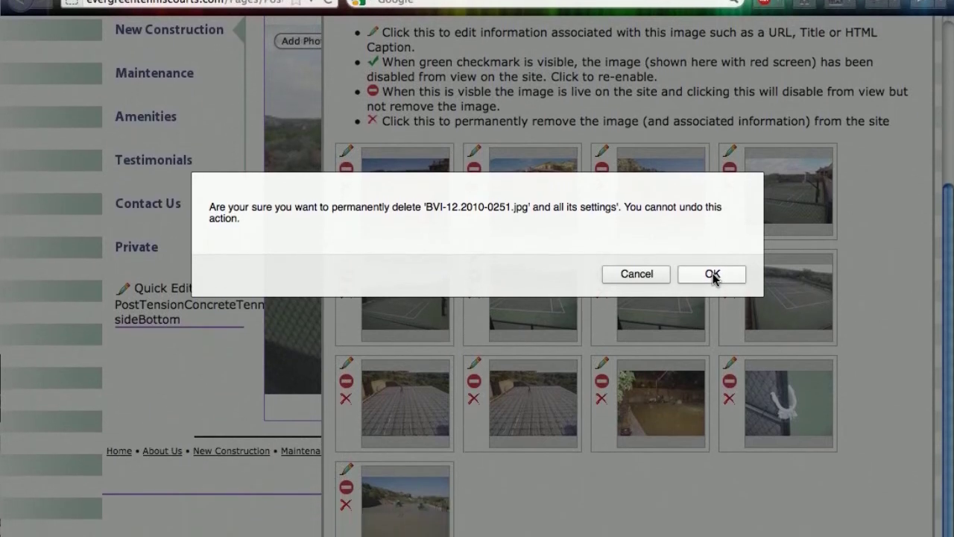
{"action": "left_click", "coordinate": [712, 315]}
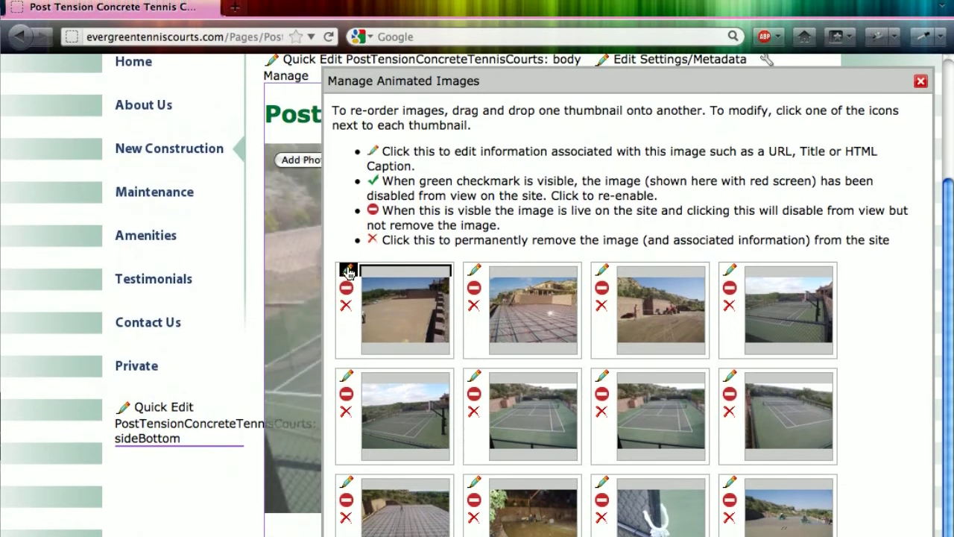
- Give BVI-12.2010-004.jpg the HTML caption "The sub-base is prepared and base materials are applied as specified" and save it
{"action": "left_click", "coordinate": [348, 266]}
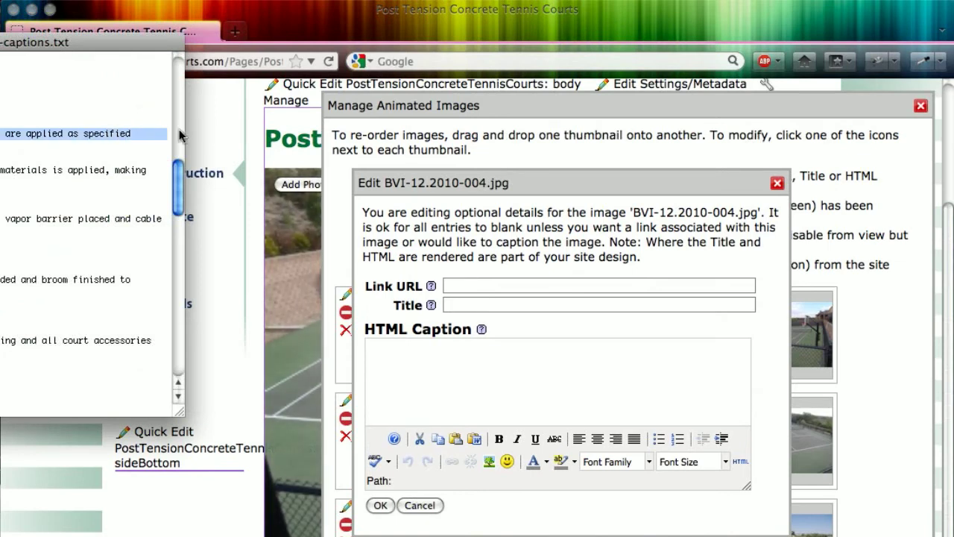
{"action": "left_click", "coordinate": [457, 366]}
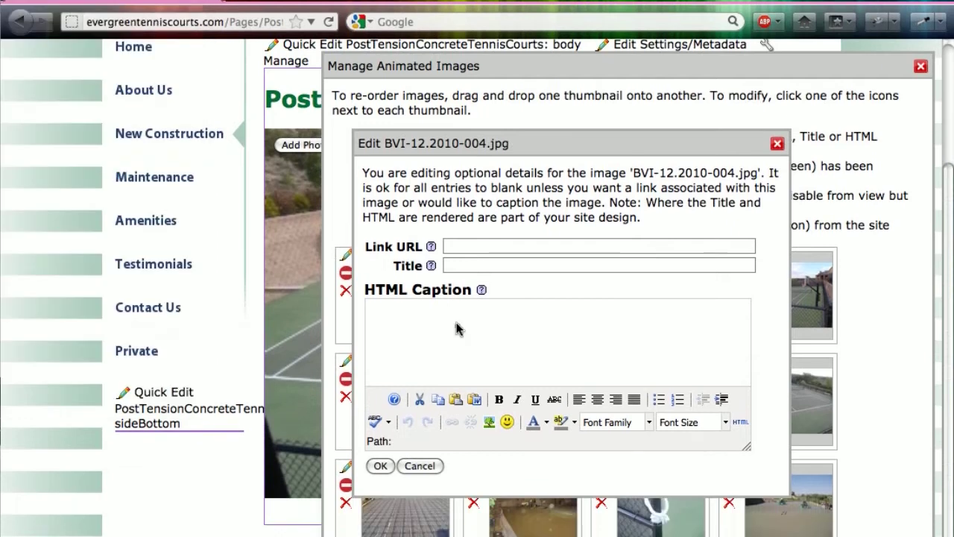
{"action": "left_click", "coordinate": [383, 350]}
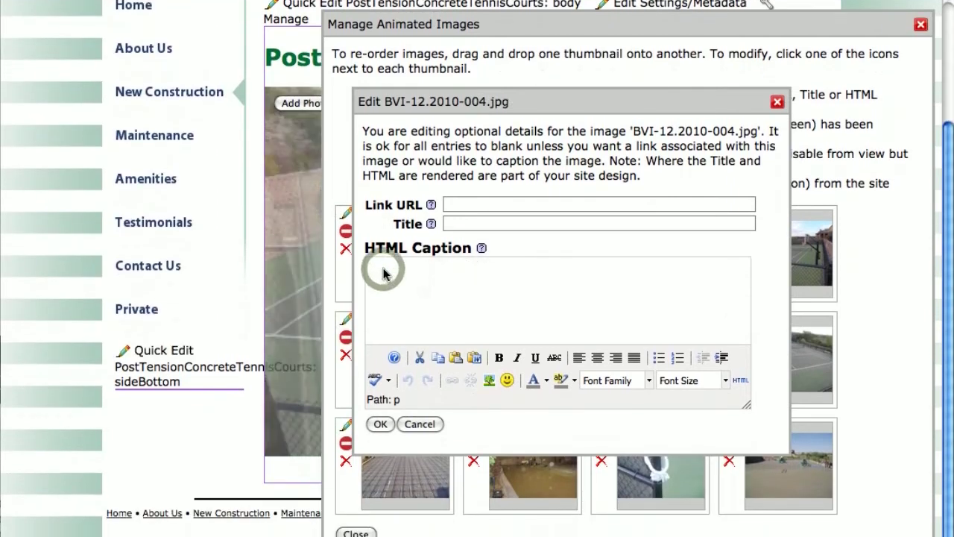
{"action": "type", "text": "The sub-base is prepared and base materials are applied as specified"}
{"action": "left_click", "coordinate": [372, 278]}
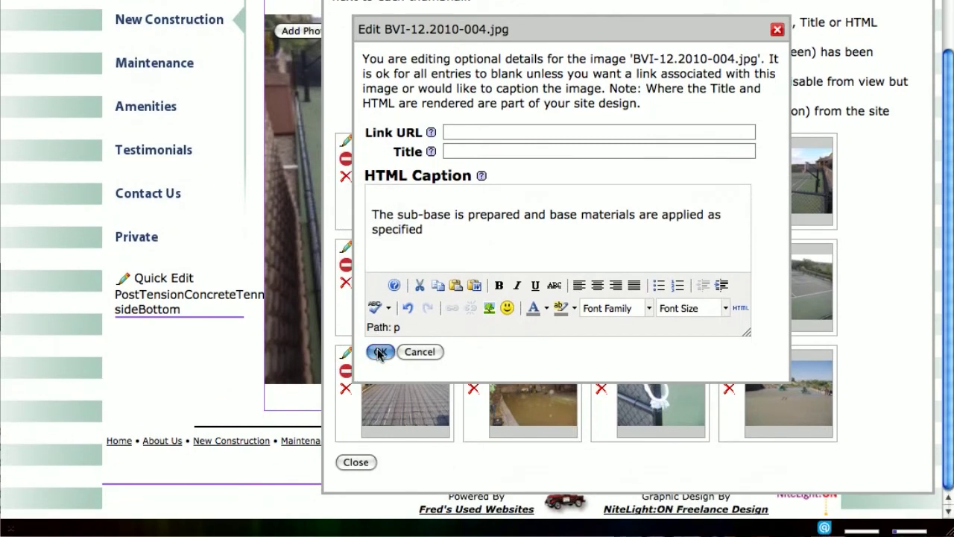
{"action": "left_click", "coordinate": [380, 352]}
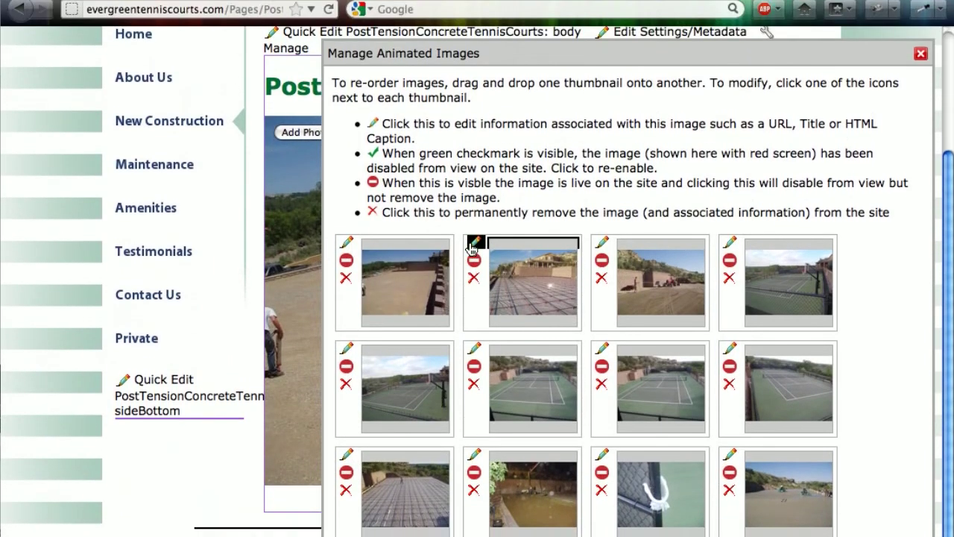
- Caption BVI-12.2010-022.jpg with "The court is formed, perimeter beam is dug, vapor barrier placed and cable system installed" and save it
{"action": "left_click", "coordinate": [472, 250]}
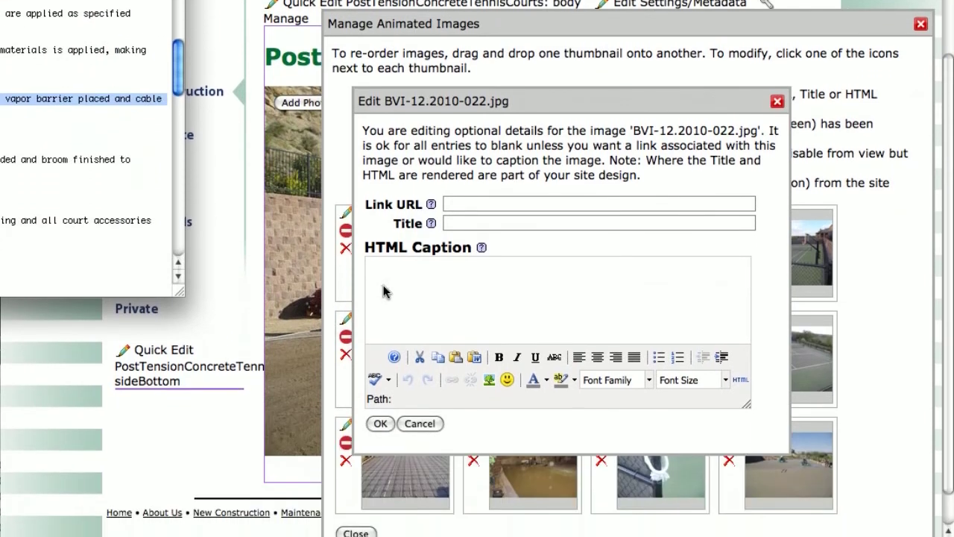
{"action": "left_click", "coordinate": [384, 407]}
{"action": "type", "text": "The court is formed, perimeter beam is dug, vapor barrier placed and cable system installed"}
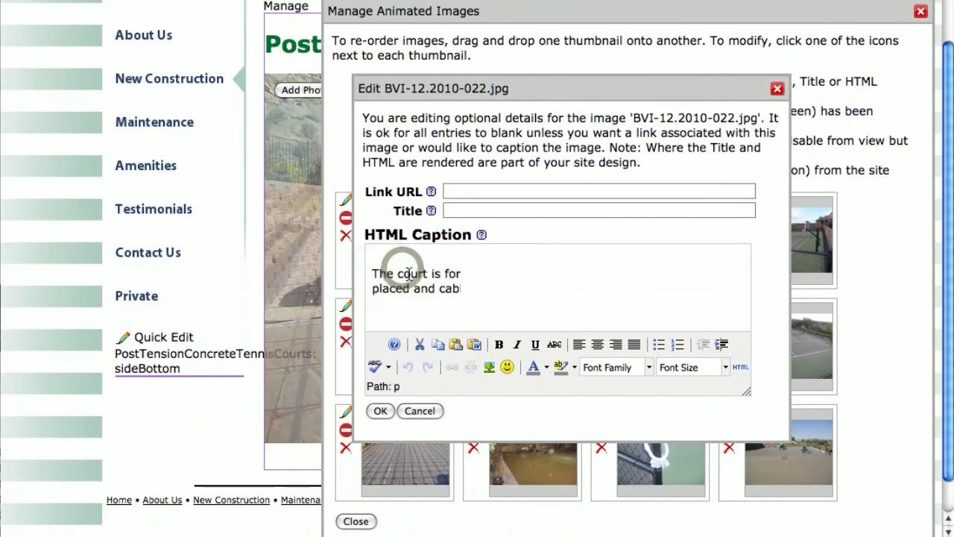
{"action": "left_click", "coordinate": [381, 390]}
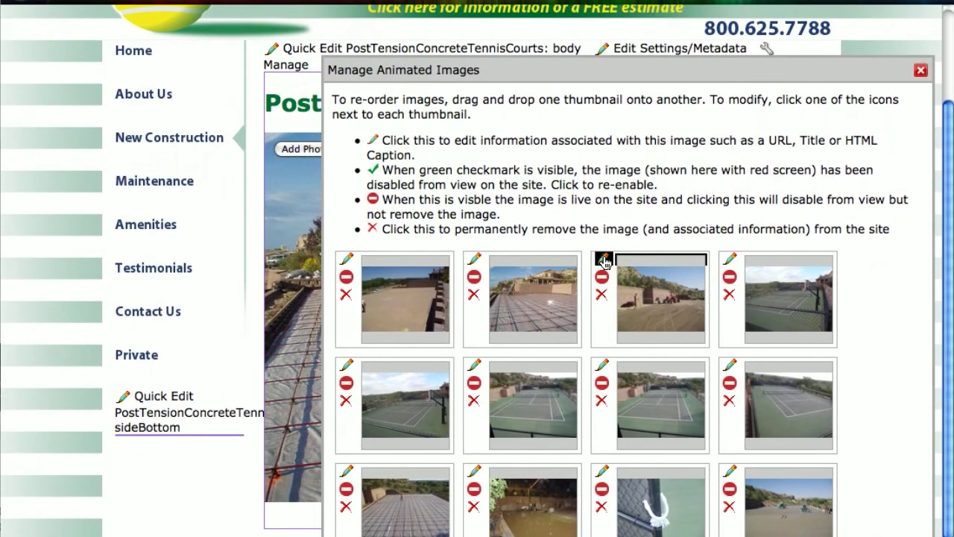
- Caption BVI-12.2010-008.jpg with "A laser-graded leveling course of approved materials is applied, making sure to maintain optium moisture" and save it
{"action": "left_click", "coordinate": [604, 261]}
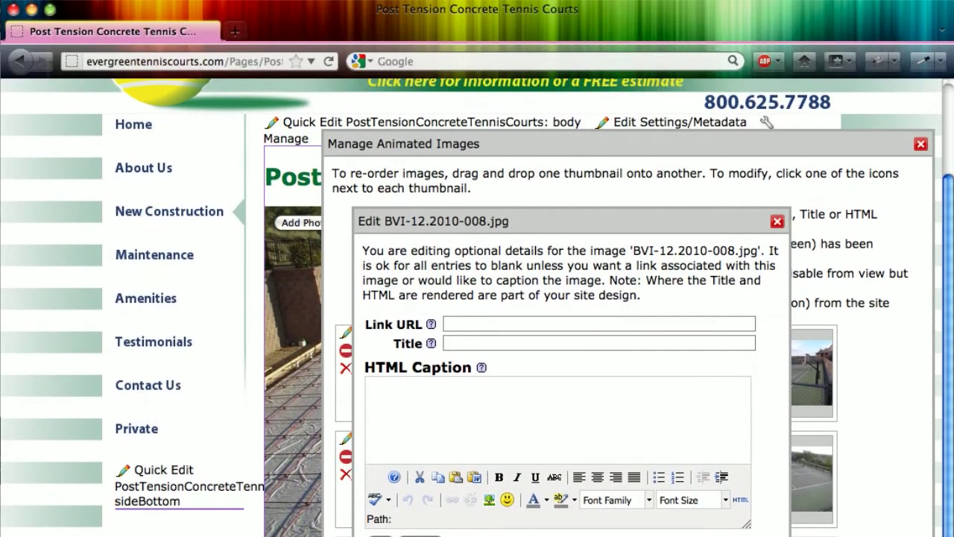
{"action": "left_click", "coordinate": [4, 253]}
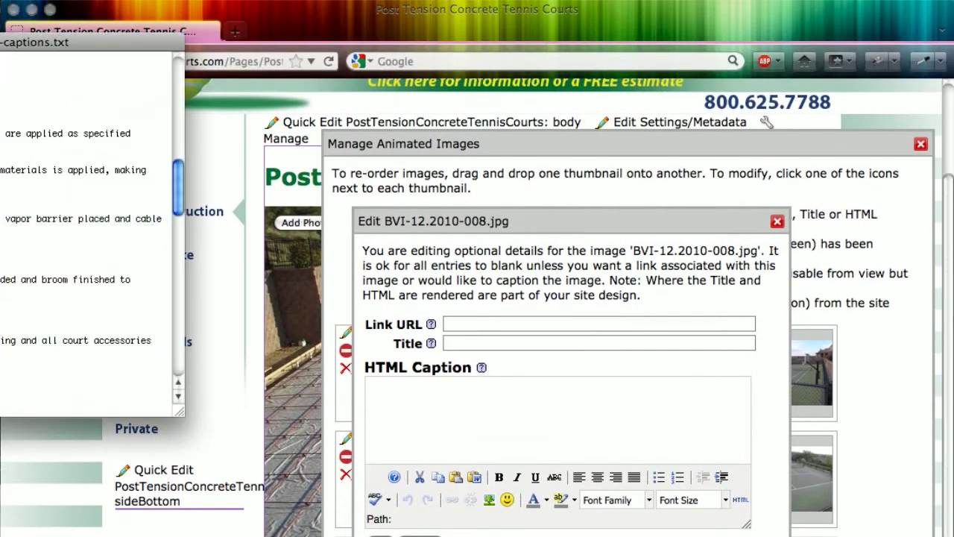
{"action": "triple_click", "coordinate": [75, 170]}
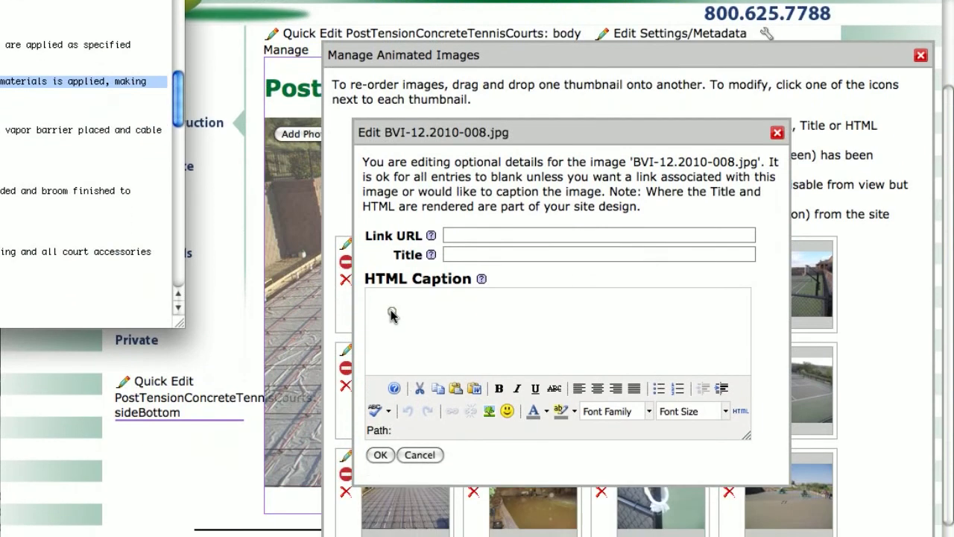
{"action": "left_click", "coordinate": [380, 396]}
{"action": "left_click", "coordinate": [381, 271]}
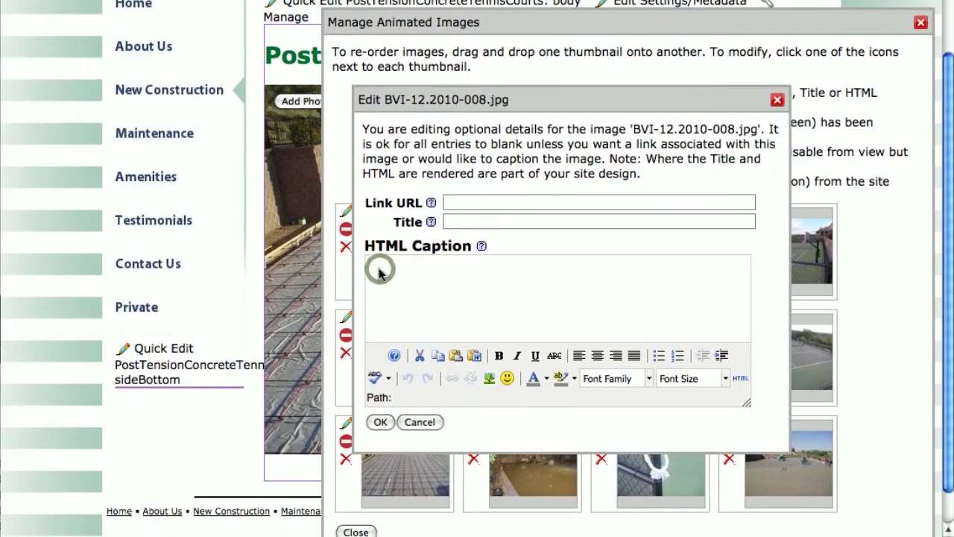
{"action": "type", "text": "A laser-graded leveling course of approved materials is applied, making sure to maintain optium moisture"}
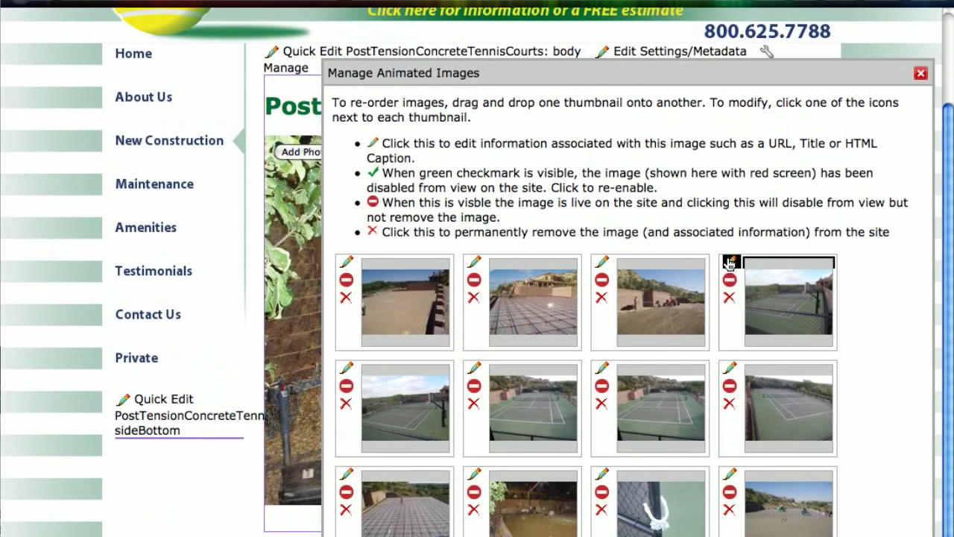
{"action": "left_click", "coordinate": [730, 212]}
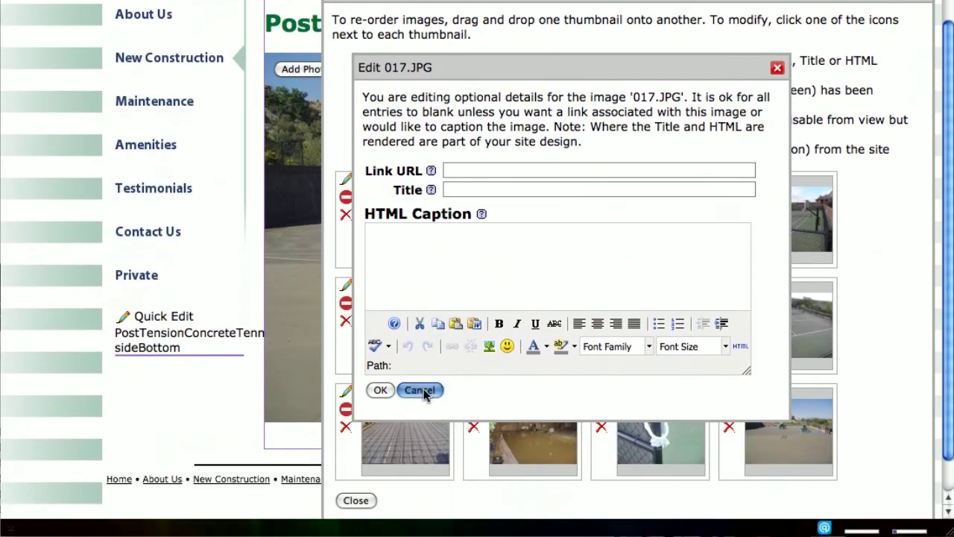
{"action": "left_click", "coordinate": [420, 467]}
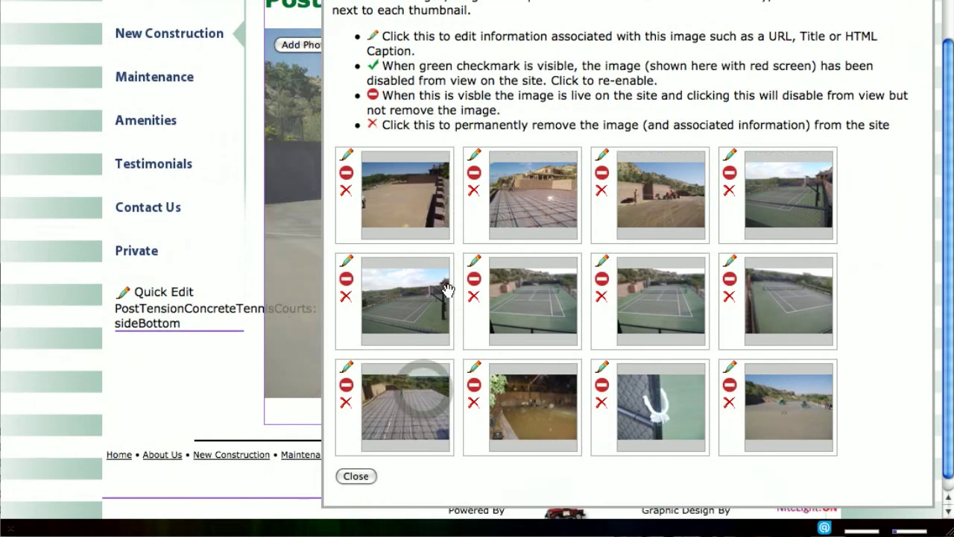
{"action": "left_click", "coordinate": [345, 263]}
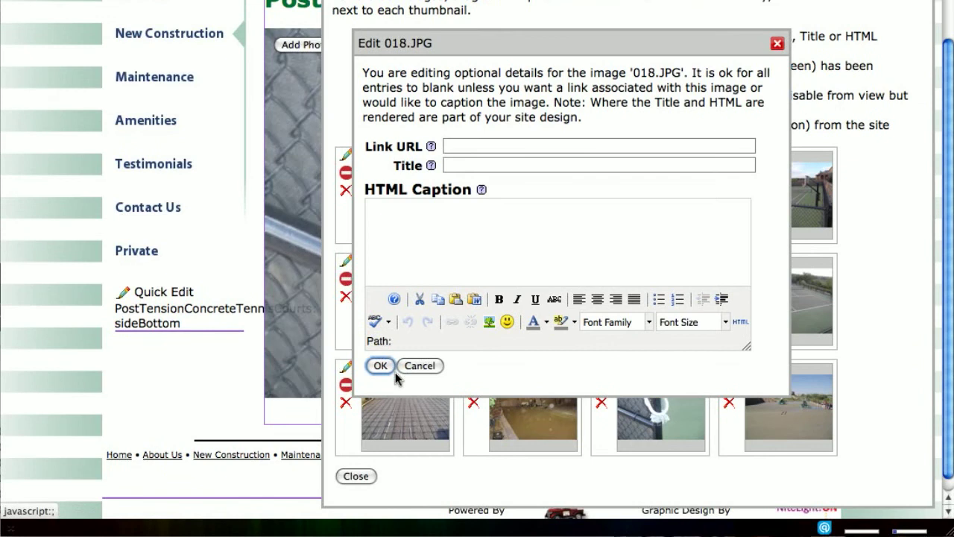
{"action": "left_click", "coordinate": [420, 373]}
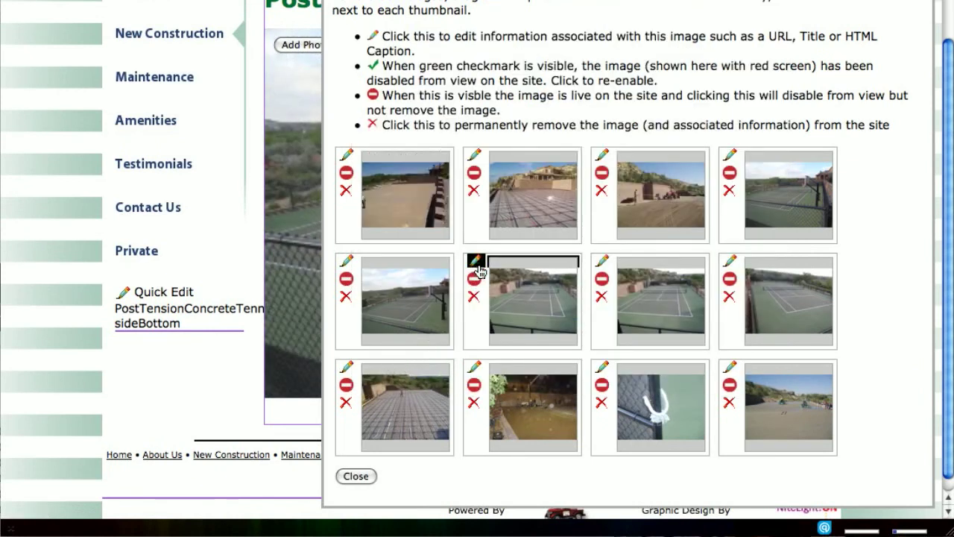
{"action": "left_click", "coordinate": [603, 266]}
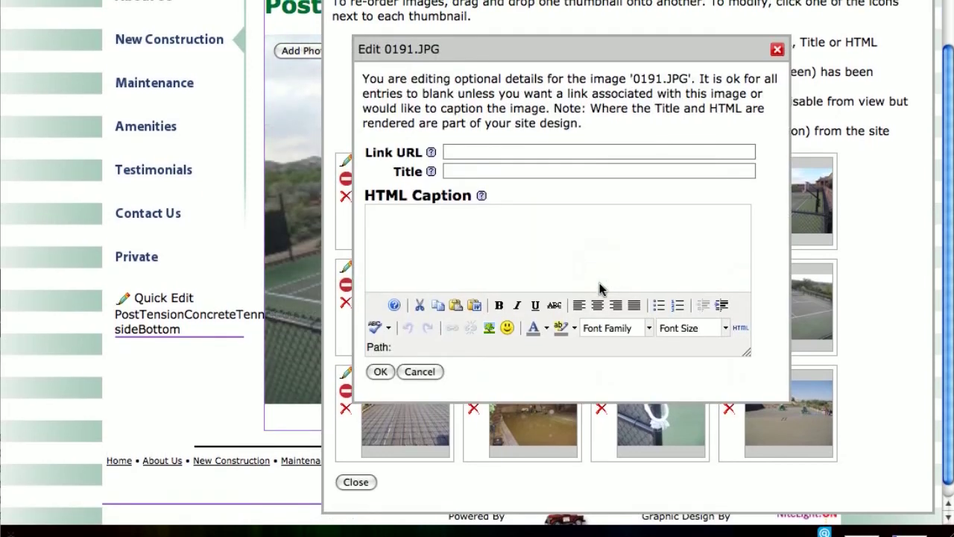
{"action": "left_click", "coordinate": [419, 366]}
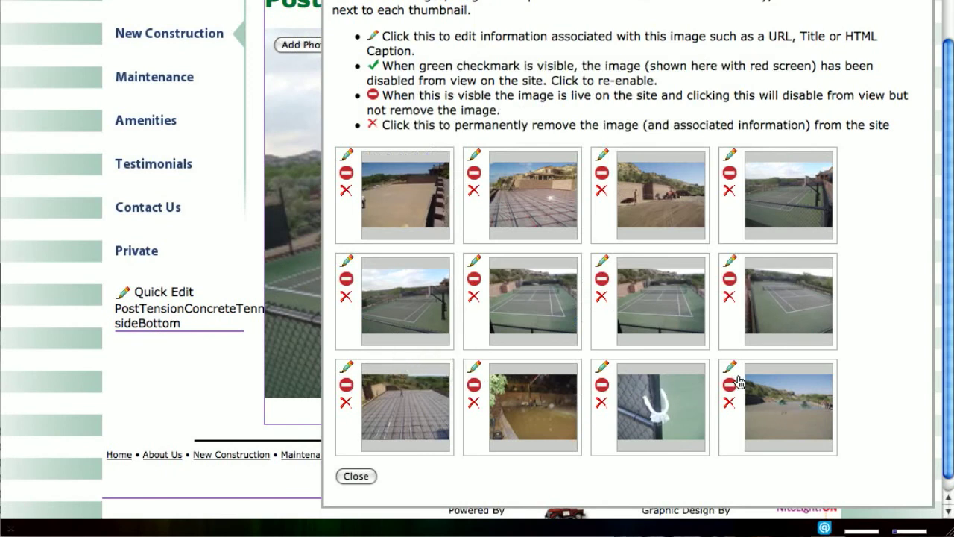
- Caption BVI-12.2010-051.jpg with "The concrete is pumped onto site, laser graded and broom finished to required specifications" and save it
{"action": "left_click", "coordinate": [731, 368]}
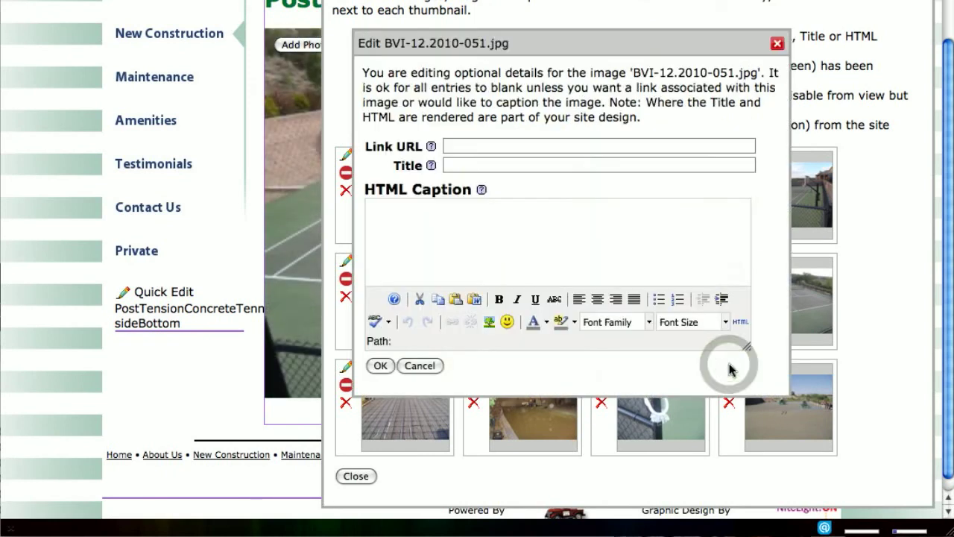
{"action": "key", "text": "super+Tab"}
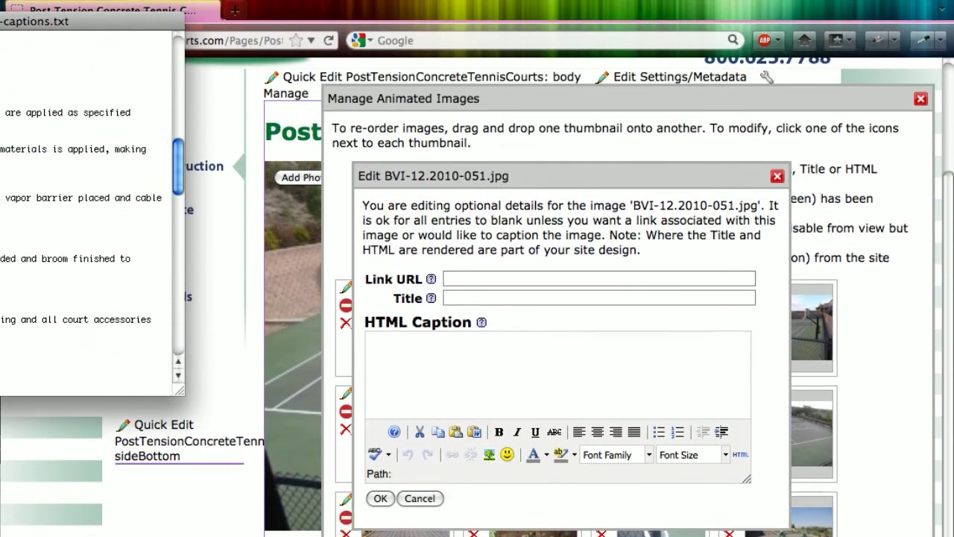
{"action": "triple_click", "coordinate": [82, 242]}
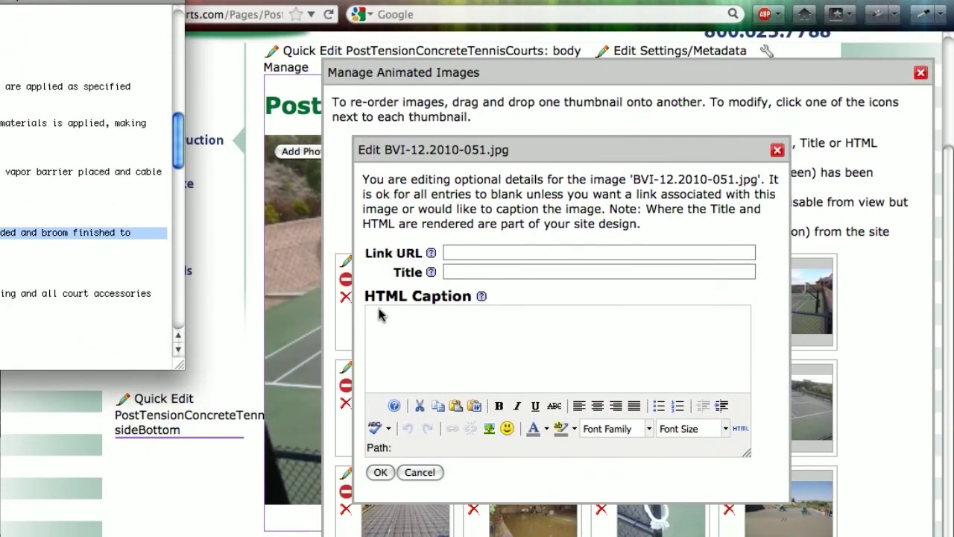
{"action": "left_click", "coordinate": [387, 339]}
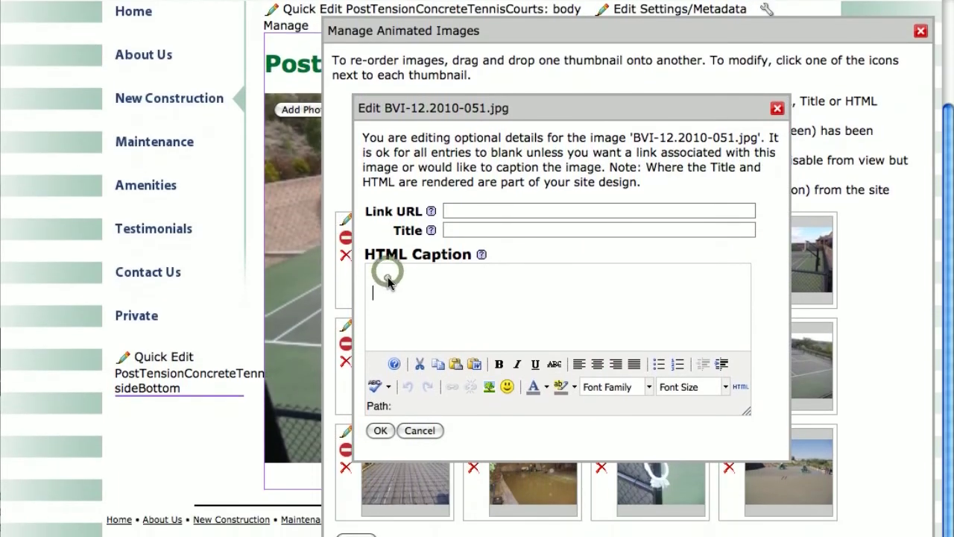
{"action": "type", "text": "The concrete is pumped onto site, laser graded and broom finished to required specifications"}
{"action": "left_click", "coordinate": [381, 432]}
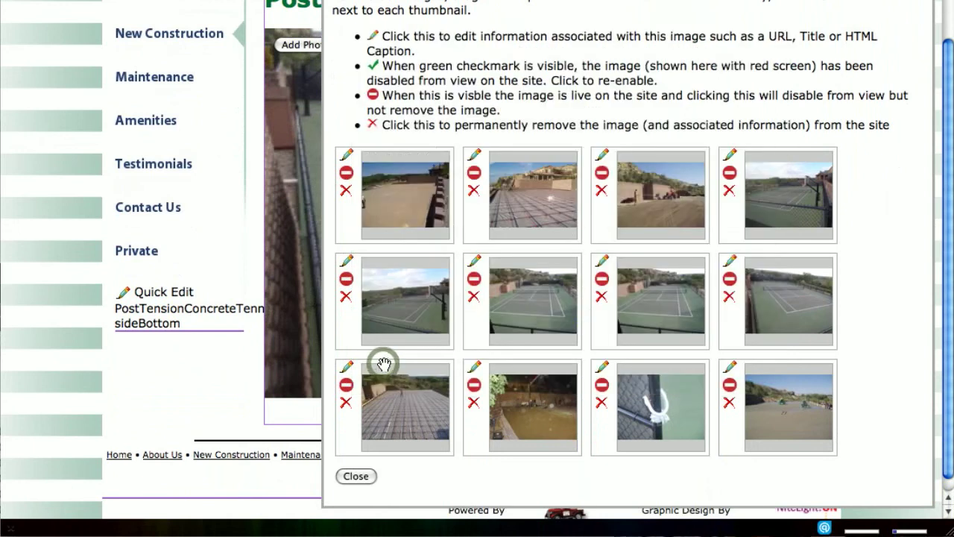
- Close the image manager and check the captions shown beneath the rotating photos on the page
{"action": "left_click", "coordinate": [359, 477]}
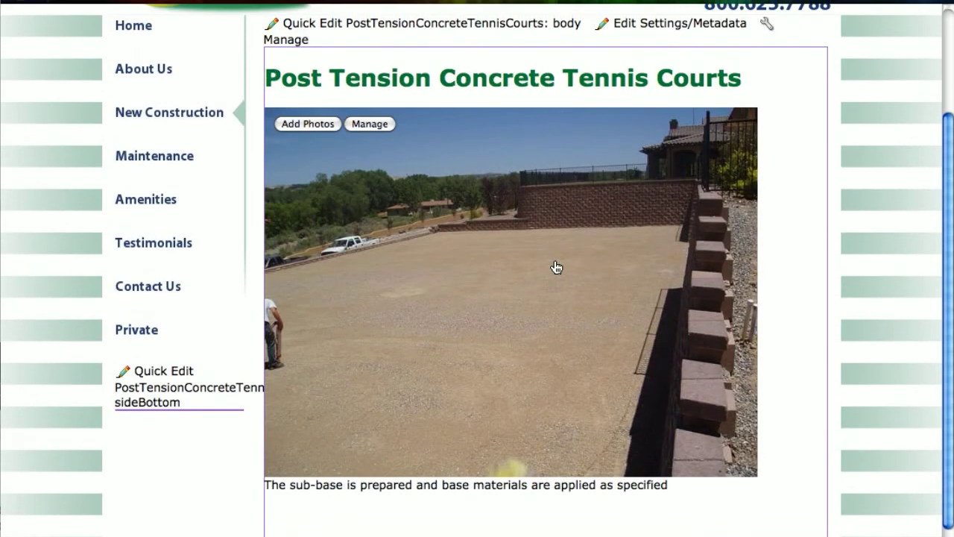
{"action": "scroll", "coordinate": [381, 301], "scroll_direction": "down", "scroll_amount": 3}
{"action": "scroll", "coordinate": [537, 231], "scroll_direction": "up", "scroll_amount": 2}
{"action": "scroll", "coordinate": [857, 238], "scroll_direction": "down", "scroll_amount": 2}
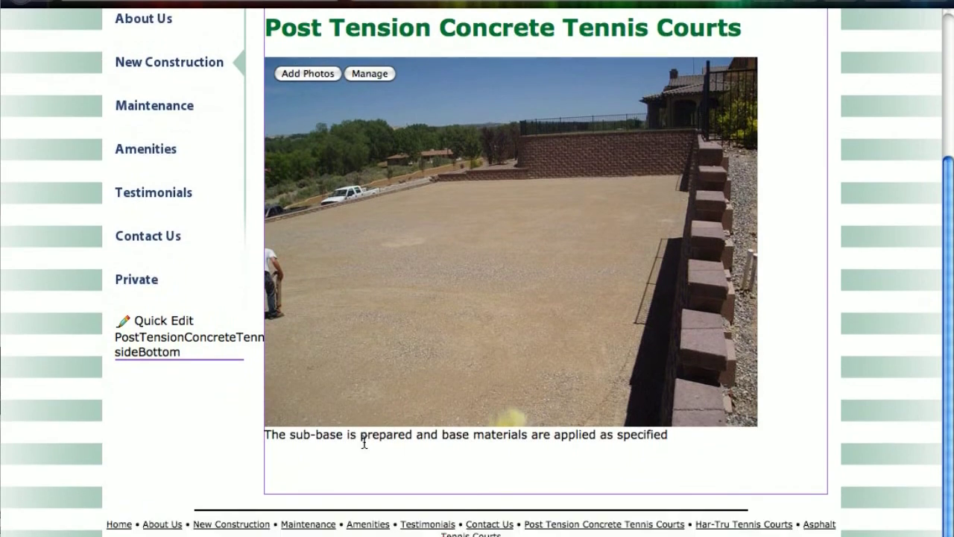
{"action": "left_click", "coordinate": [361, 385]}
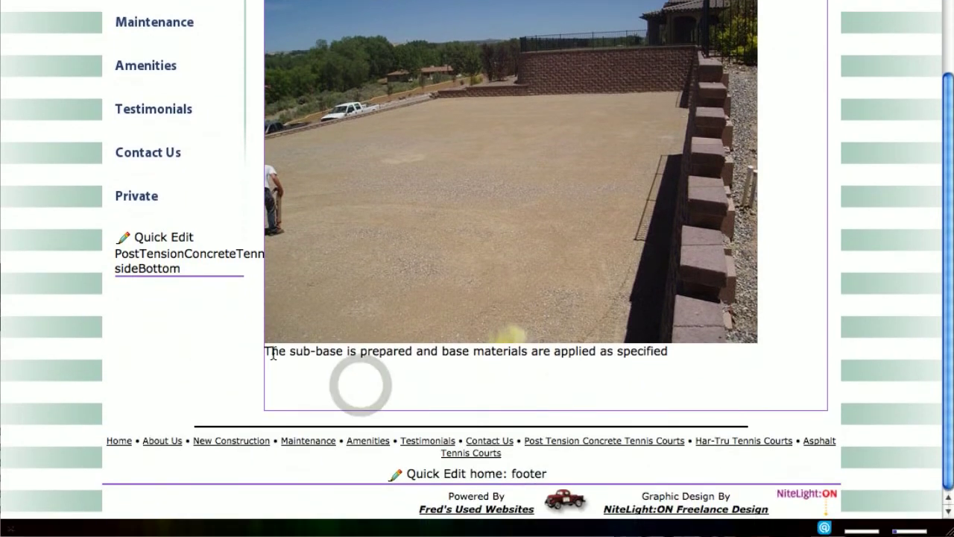
{"action": "left_click_drag", "start_coordinate": [264, 351], "coordinate": [660, 350]}
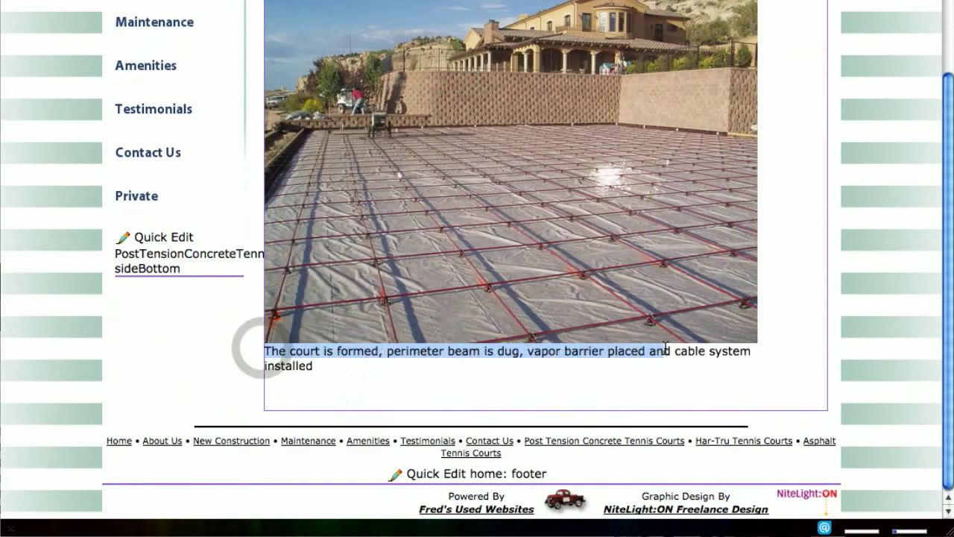
{"action": "left_click", "coordinate": [656, 382]}
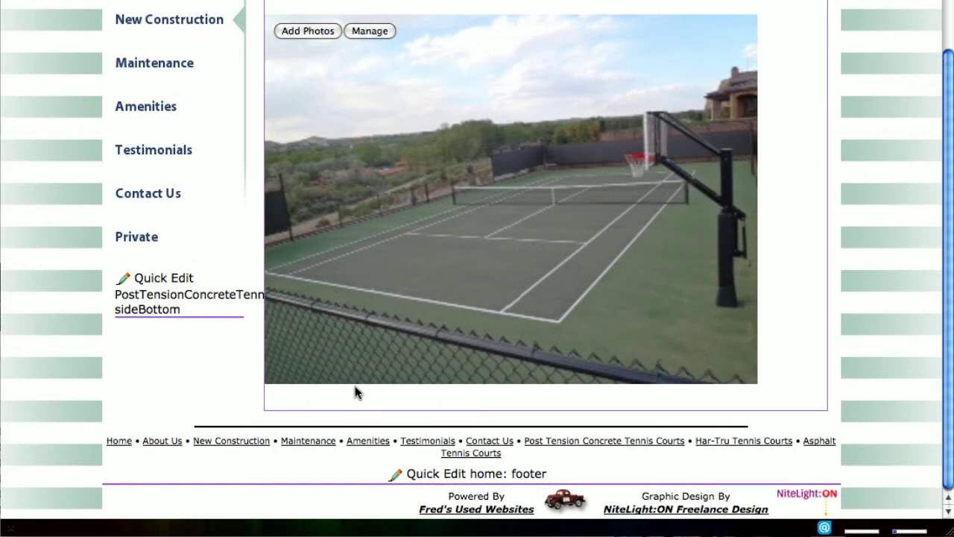
- Disable the photo of the white rope tied to the fence in the animated image widget and close the manager
{"action": "scroll", "coordinate": [860, 283], "scroll_direction": "up", "scroll_amount": 3}
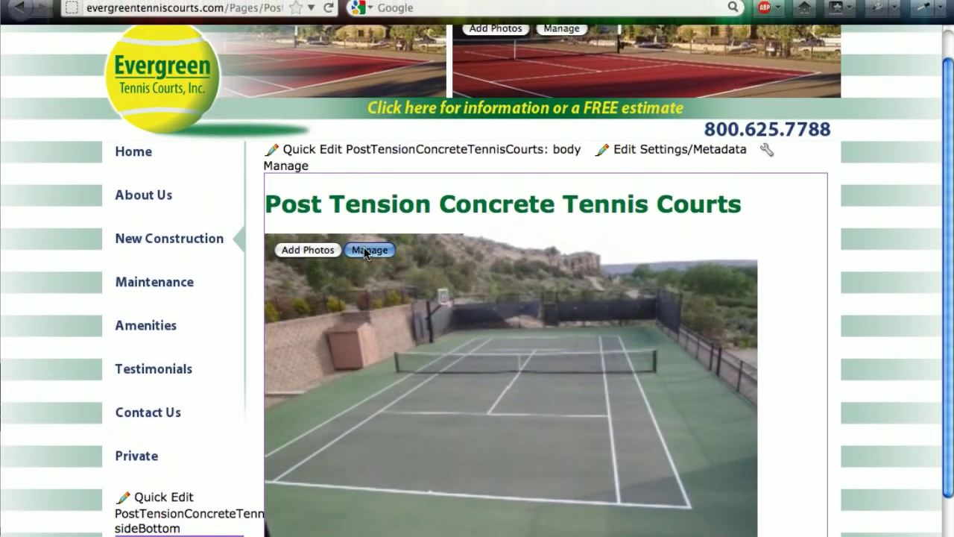
{"action": "left_click", "coordinate": [370, 160]}
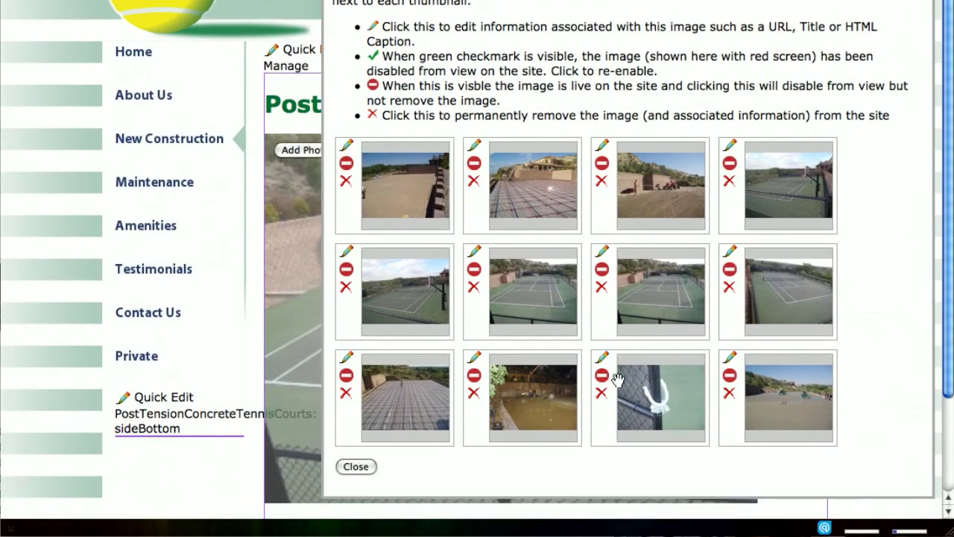
{"action": "left_click", "coordinate": [603, 376]}
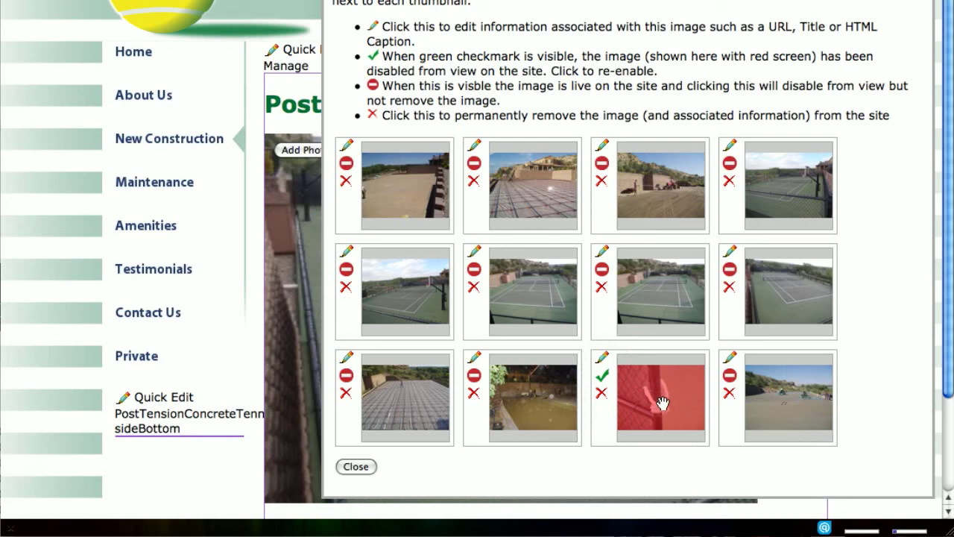
{"action": "left_click", "coordinate": [355, 467]}
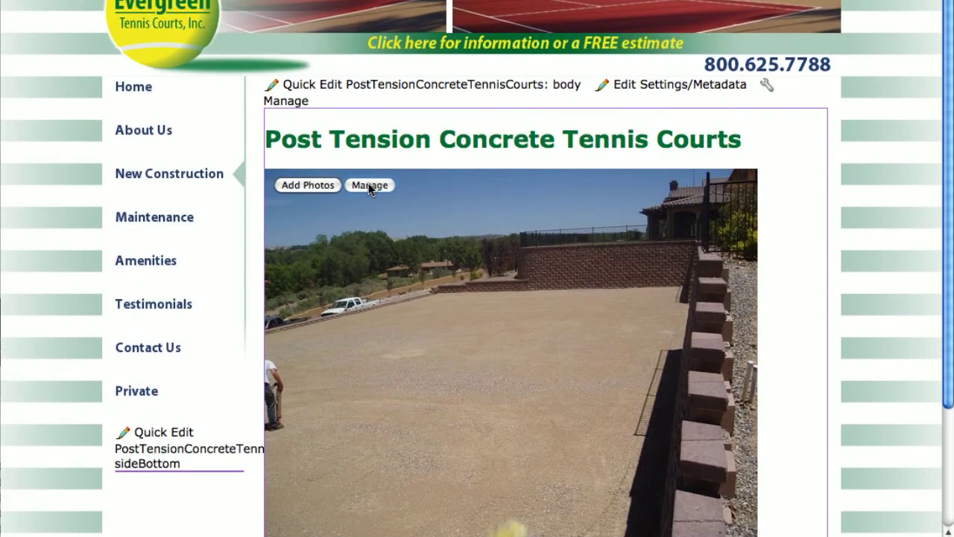
- Re-enable the disabled fence rope photo in the widget and return to the page
{"action": "left_click", "coordinate": [369, 150]}
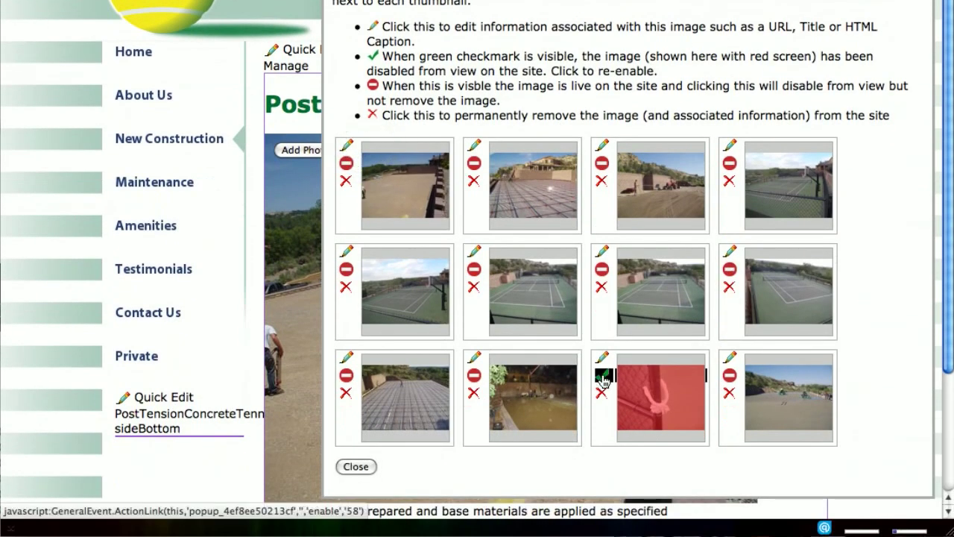
{"action": "left_click", "coordinate": [605, 380]}
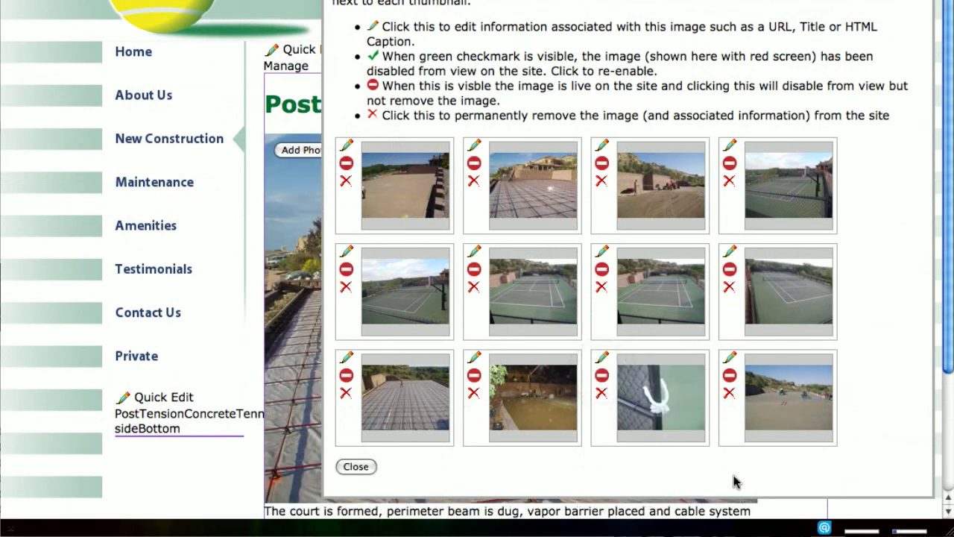
{"action": "left_click", "coordinate": [355, 470]}
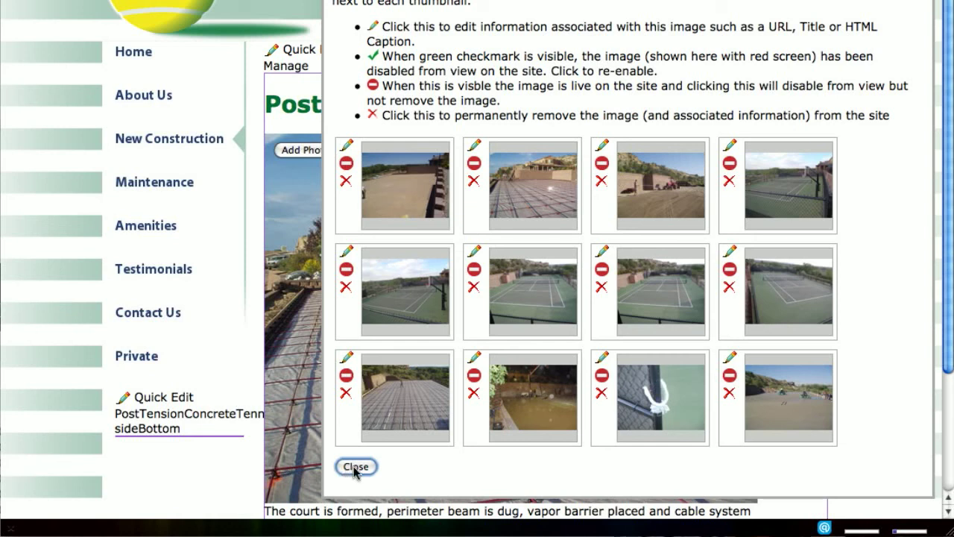
{"action": "left_click", "coordinate": [356, 468]}
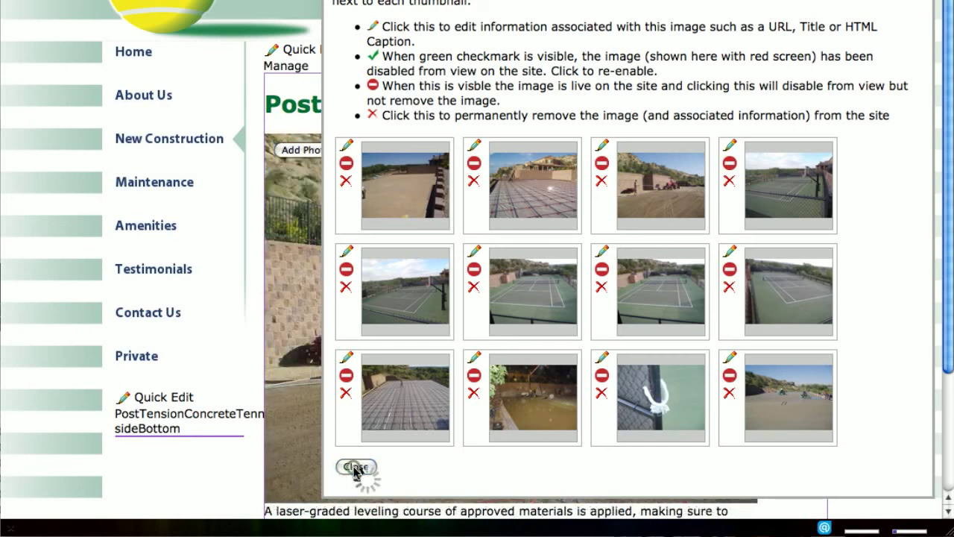
{"action": "scroll", "coordinate": [522, 358], "scroll_direction": "down", "scroll_amount": 3}
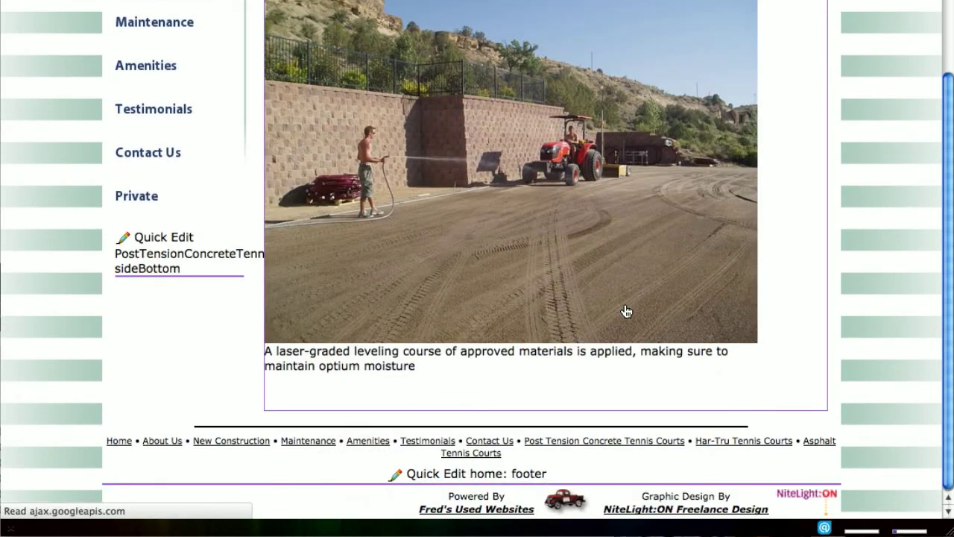